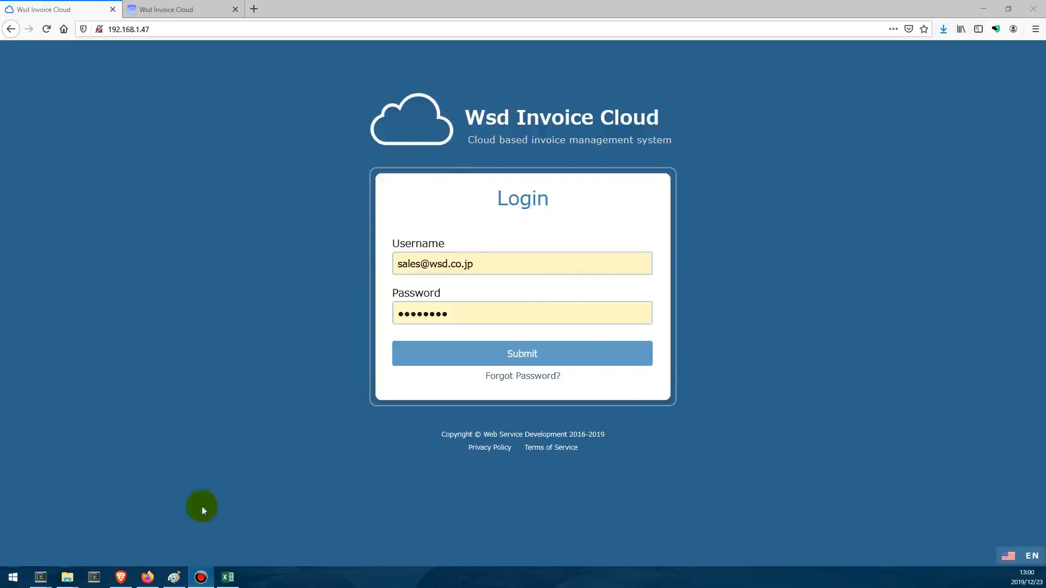
- View the annotated United States map in Paint, and the Wsd Invoice Cloud sign-up page in Firefox
{"action": "left_click", "coordinate": [173, 578]}
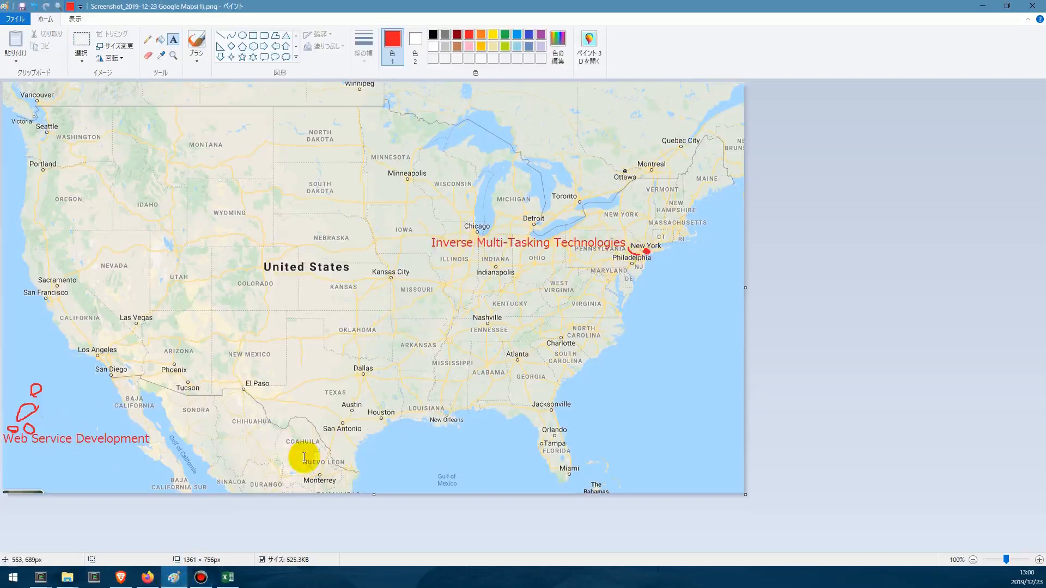
{"action": "left_click", "coordinate": [149, 573]}
{"action": "left_click", "coordinate": [168, 9]}
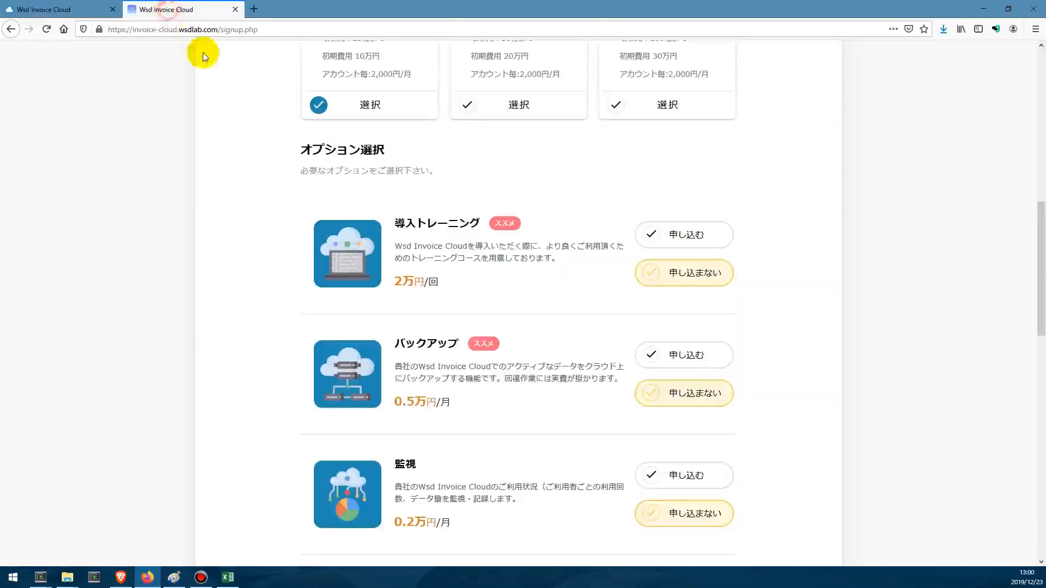
{"action": "scroll", "coordinate": [257, 243], "scroll_direction": "up", "scroll_amount": 9}
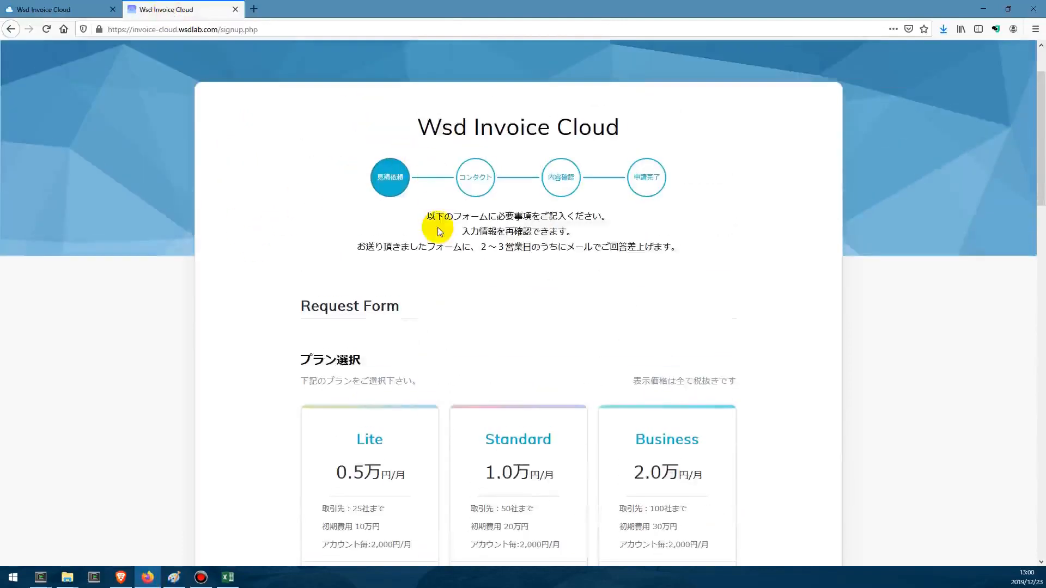
- Select the Business plan in the sign-up request form
{"action": "scroll", "coordinate": [439, 227], "scroll_direction": "down", "scroll_amount": 4}
{"action": "left_click", "coordinate": [543, 247]}
{"action": "left_click", "coordinate": [640, 251]}
{"action": "scroll", "coordinate": [681, 285], "scroll_direction": "down", "scroll_amount": 7}
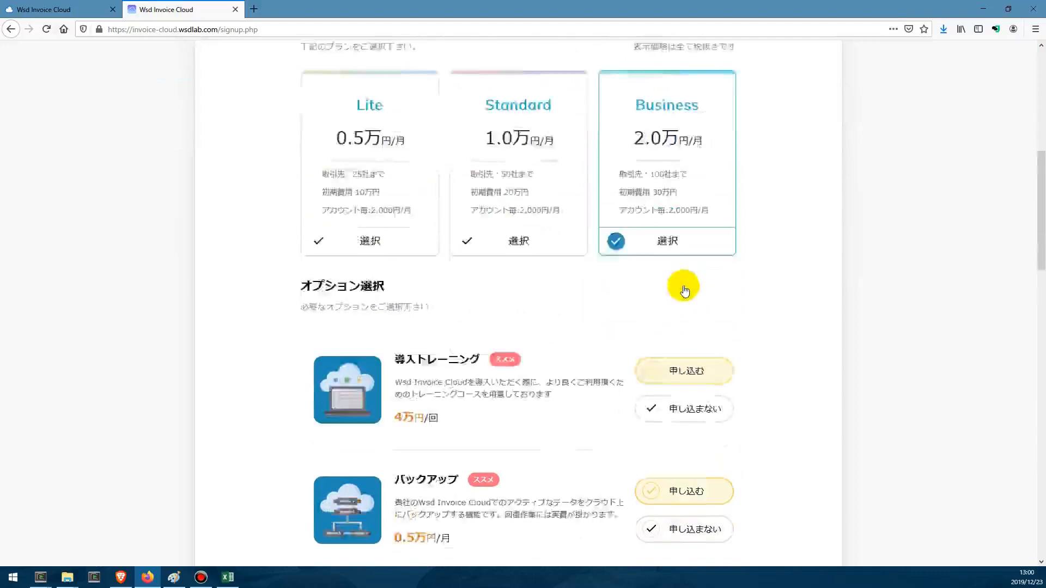
- Decline the 導入トレーニング, バックアップ and データ保管 options, and apply for 監視, ダウンロード and 接続サービス
{"action": "left_click", "coordinate": [693, 124]}
{"action": "left_click", "coordinate": [692, 235]}
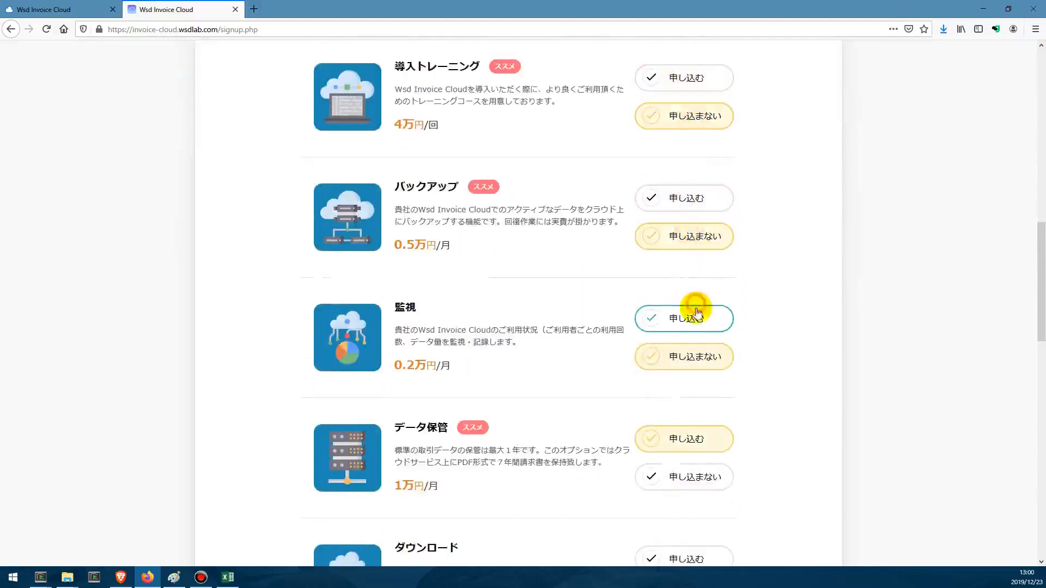
{"action": "left_click", "coordinate": [705, 319]}
{"action": "scroll", "coordinate": [703, 295], "scroll_direction": "down", "scroll_amount": 4}
{"action": "left_click", "coordinate": [698, 241]}
{"action": "left_click", "coordinate": [719, 324]}
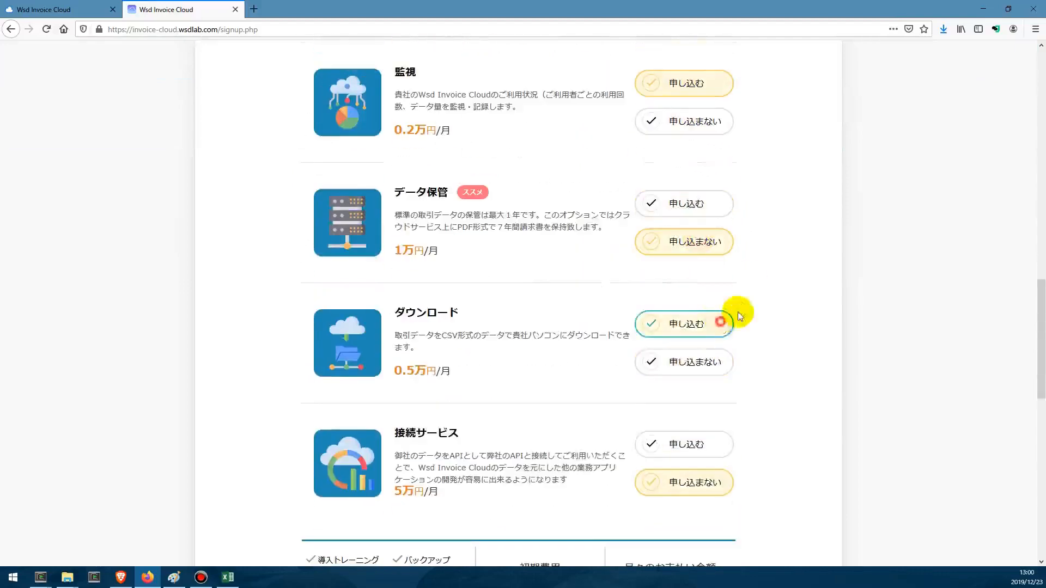
{"action": "scroll", "coordinate": [822, 263], "scroll_direction": "down", "scroll_amount": 3}
{"action": "left_click", "coordinate": [703, 302]}
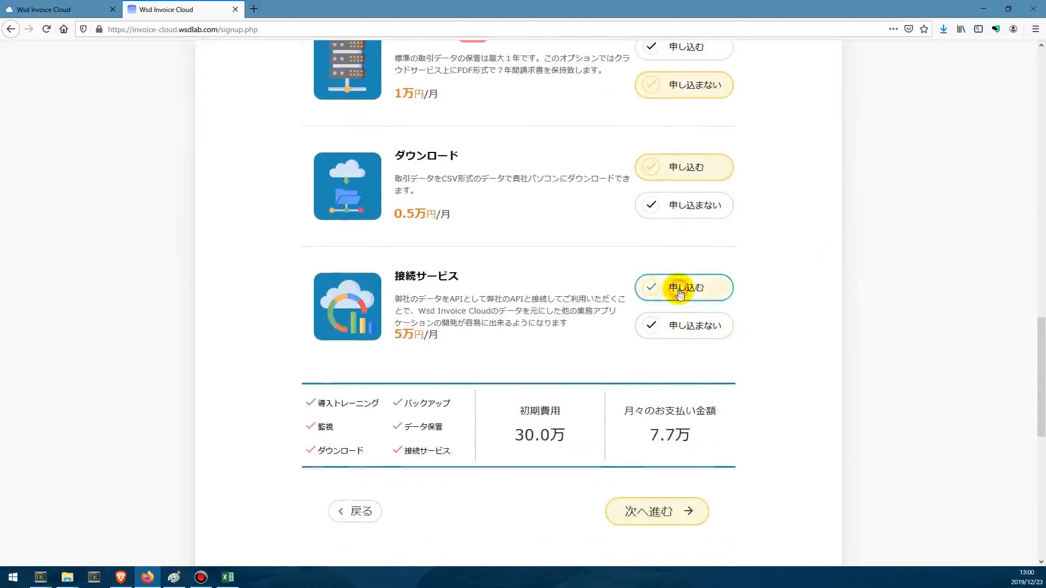
- Review the email template, payment processing and testing line items of front_end_development.xlsx in Excel
{"action": "left_click", "coordinate": [228, 577]}
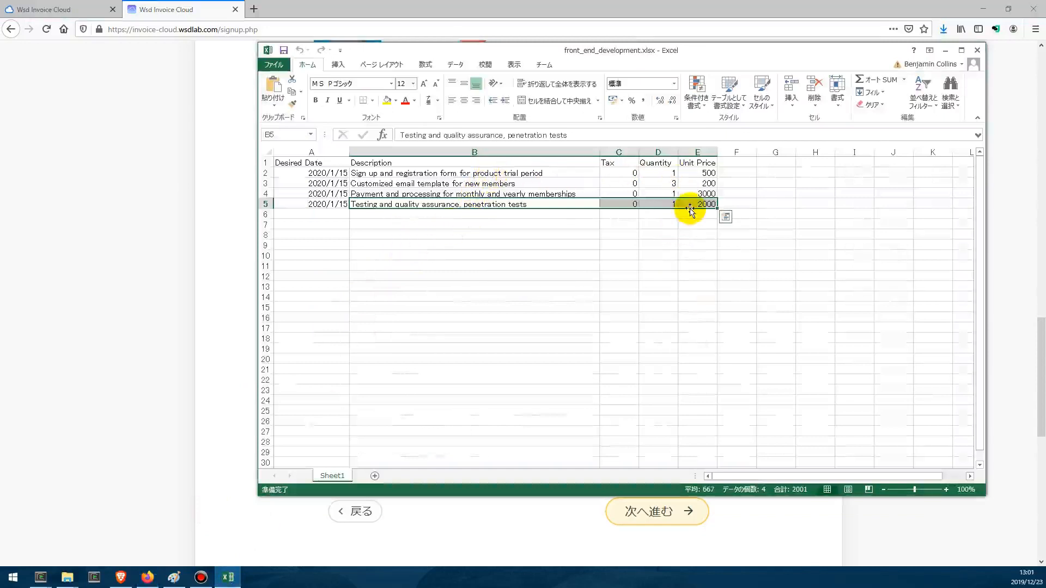
{"action": "left_click_drag", "start_coordinate": [559, 182], "coordinate": [702, 184]}
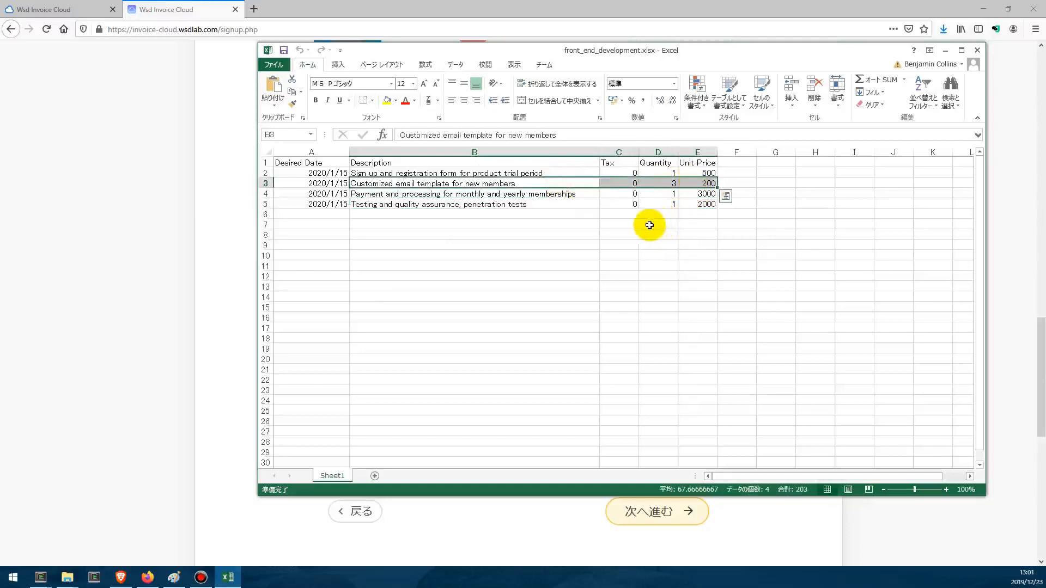
{"action": "left_click_drag", "start_coordinate": [571, 197], "coordinate": [708, 190]}
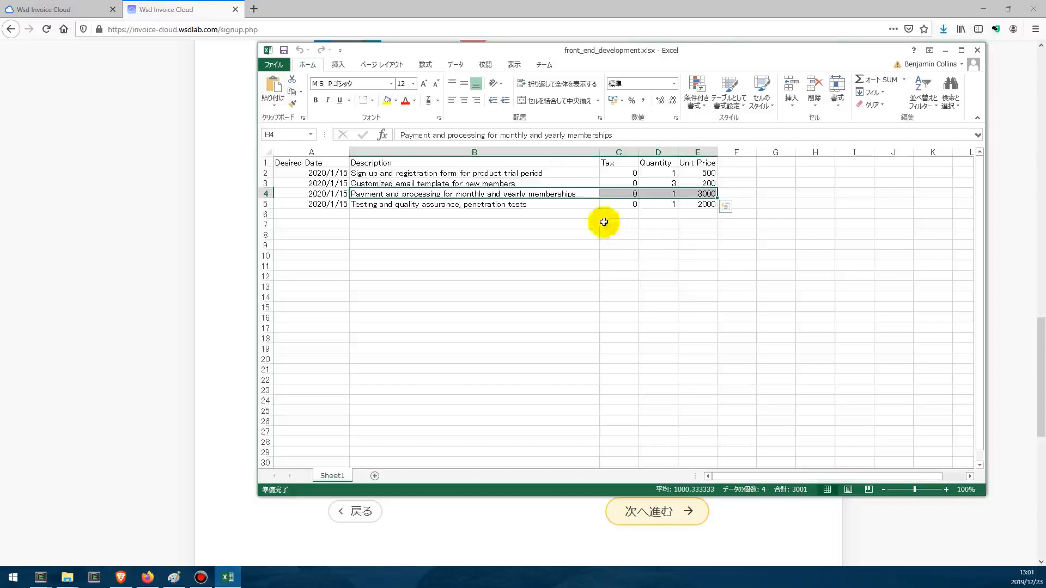
{"action": "left_click_drag", "start_coordinate": [565, 207], "coordinate": [703, 205]}
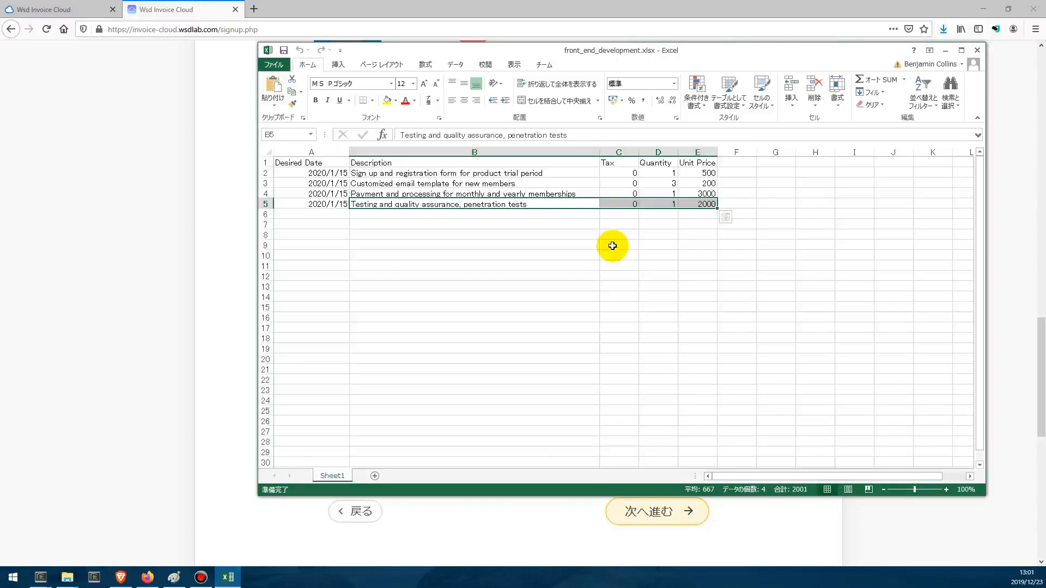
{"action": "left_click", "coordinate": [946, 50]}
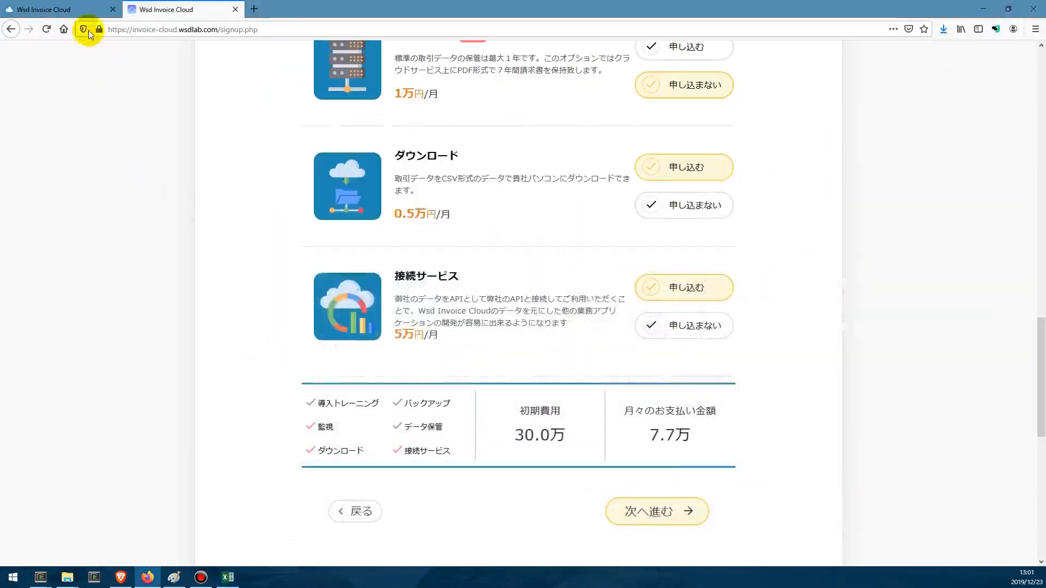
- Log in to the seller's Wsd Invoice Cloud with the saved sales account, and open a newly created quotation draft
{"action": "left_click", "coordinate": [68, 10]}
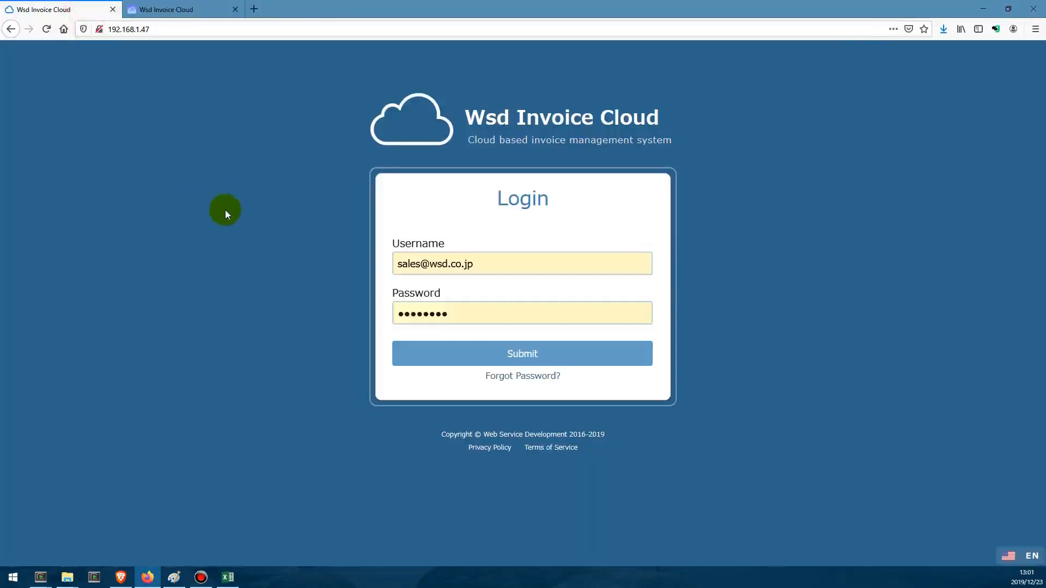
{"action": "left_click", "coordinate": [467, 358]}
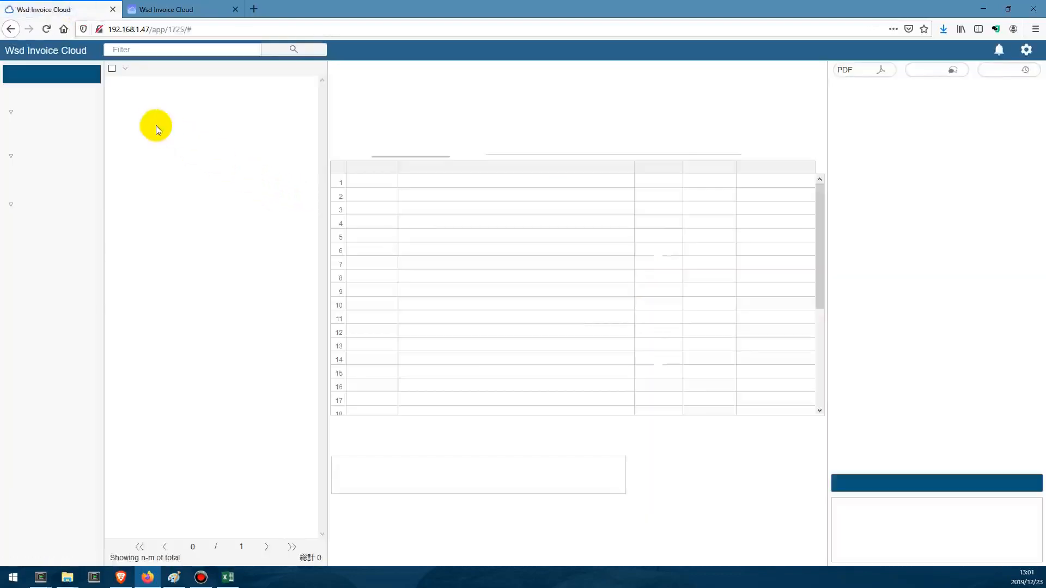
{"action": "left_click", "coordinate": [85, 77]}
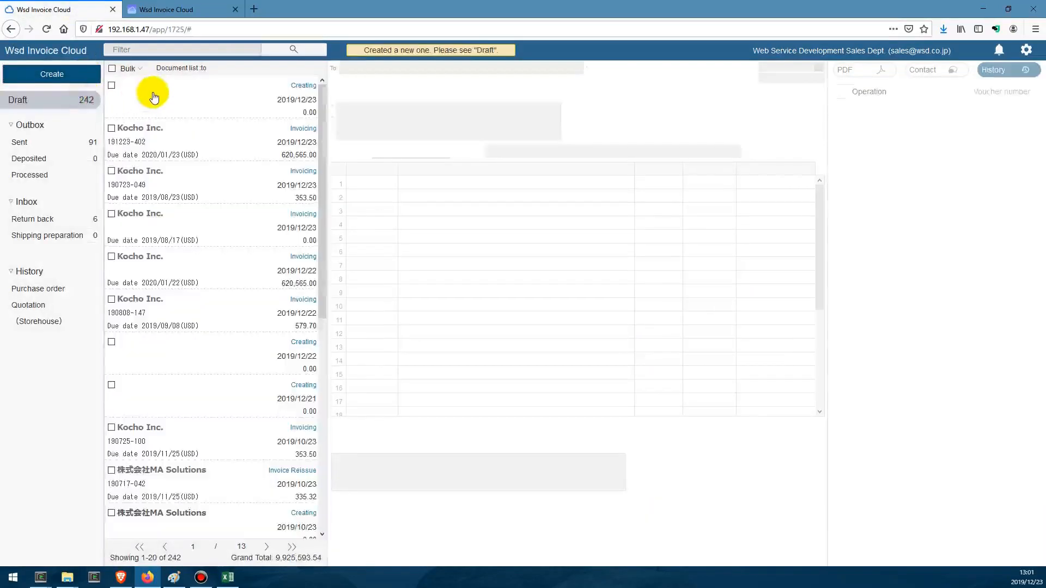
{"action": "left_click", "coordinate": [153, 97]}
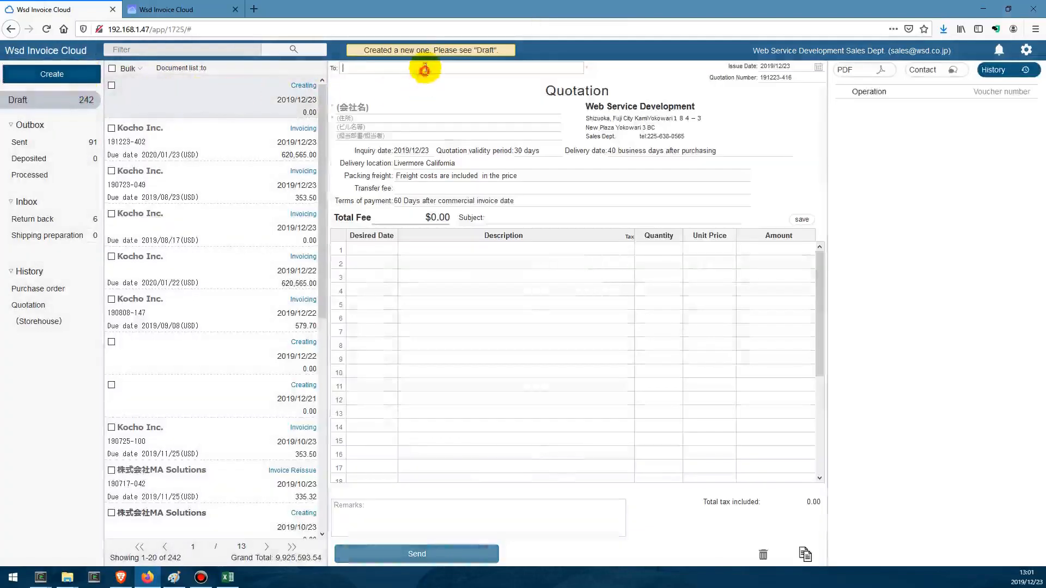
- Address the quotation to the saved customer contact of Inverse Multi-Tasking Technologies
{"action": "left_click", "coordinate": [426, 67]}
{"action": "left_click", "coordinate": [375, 103]}
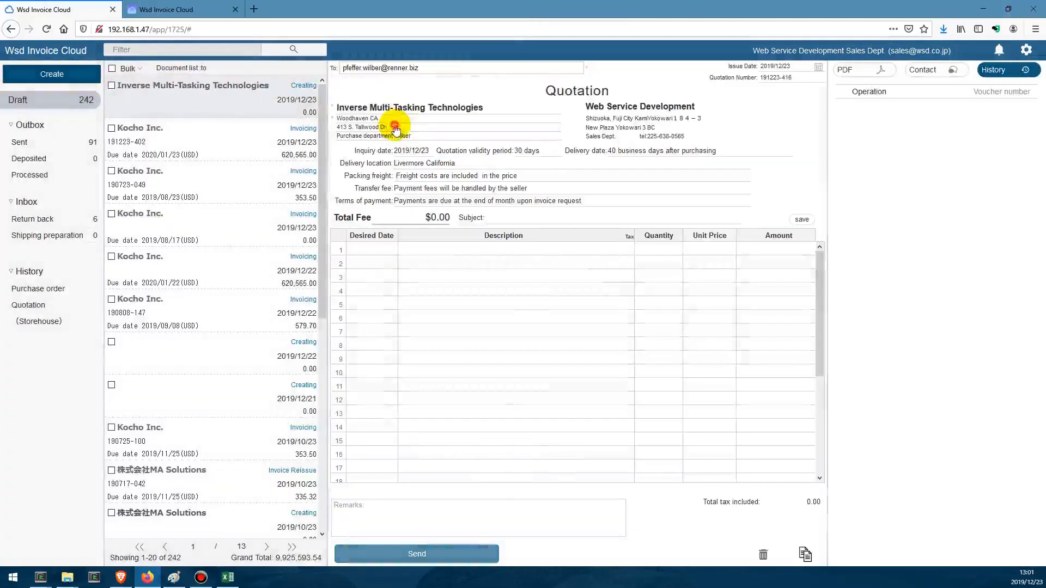
{"action": "left_click_drag", "start_coordinate": [344, 108], "coordinate": [503, 107]}
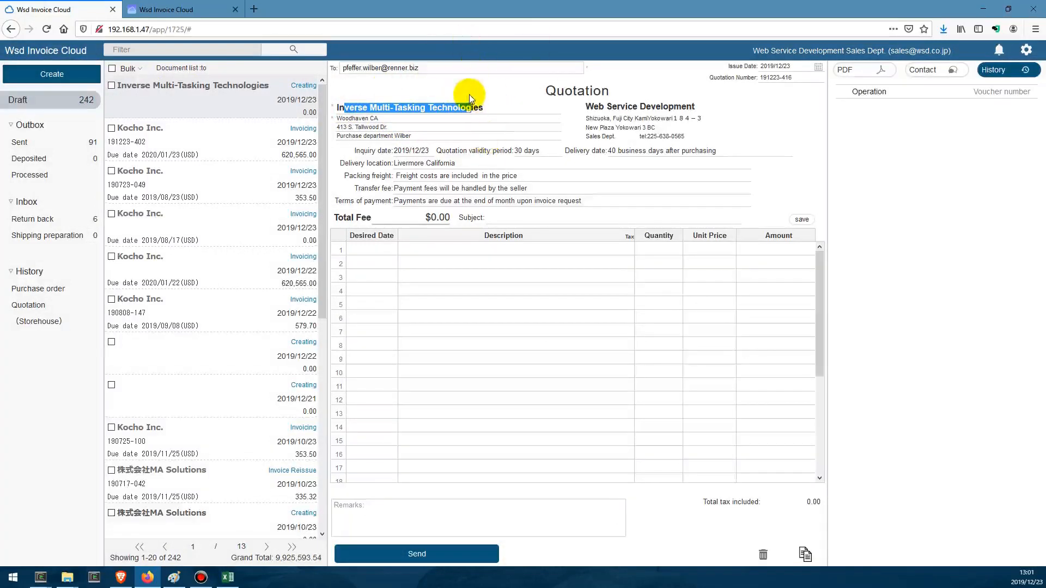
- Set the quotation's subject to "Service Registration Form"
{"action": "left_click", "coordinate": [503, 217]}
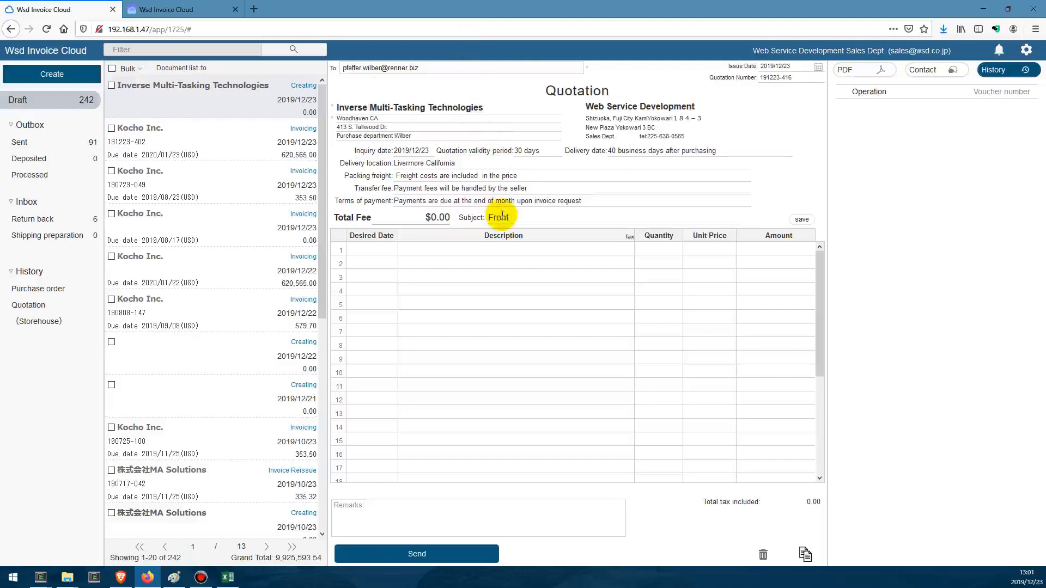
{"action": "type", "text": "Front"}
{"action": "key", "text": "BackSpace"}
{"action": "key", "text": "BackSpace"}
{"action": "key", "text": "BackSpace"}
{"action": "key", "text": "BackSpace"}
{"action": "key", "text": "BackSpace"}
{"action": "type", "text": "R"}
{"action": "key", "text": "BackSpace"}
{"action": "type", "text": "Service G"}
{"action": "type", "text": "egir"}
{"action": "key", "text": "BackSpace"}
{"action": "key", "text": "BackSpace"}
{"action": "key", "text": "BackSpace"}
{"action": "key", "text": "BackSpace"}
{"action": "type", "text": "Registration Form"}
- Load the line items from front_end_development.xlsx in the Excel_Example folder into the quotation, and send it
{"action": "left_click", "coordinate": [69, 579]}
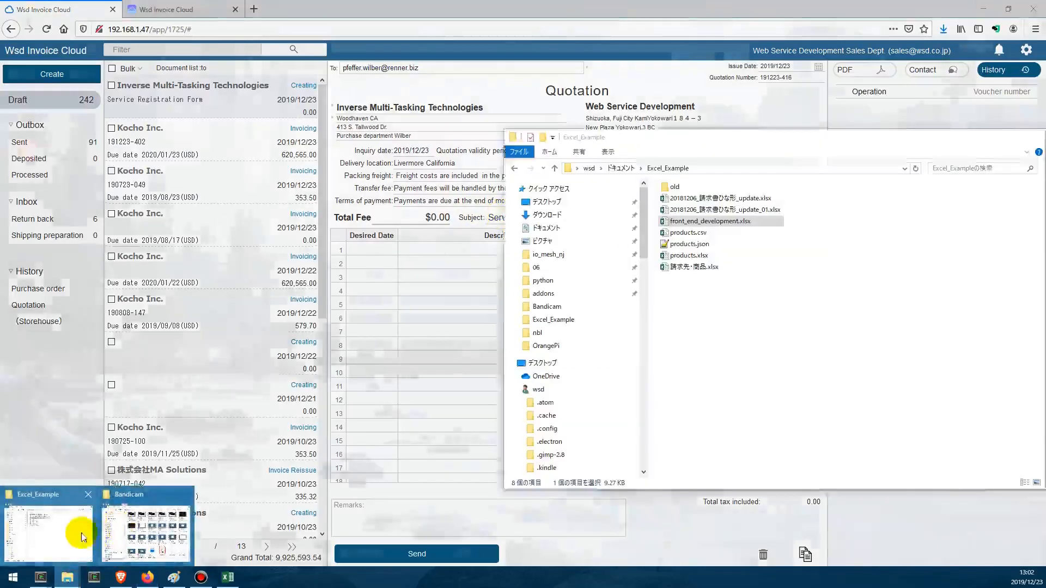
{"action": "left_click", "coordinate": [77, 532]}
{"action": "left_click_drag", "start_coordinate": [706, 228], "coordinate": [388, 253]}
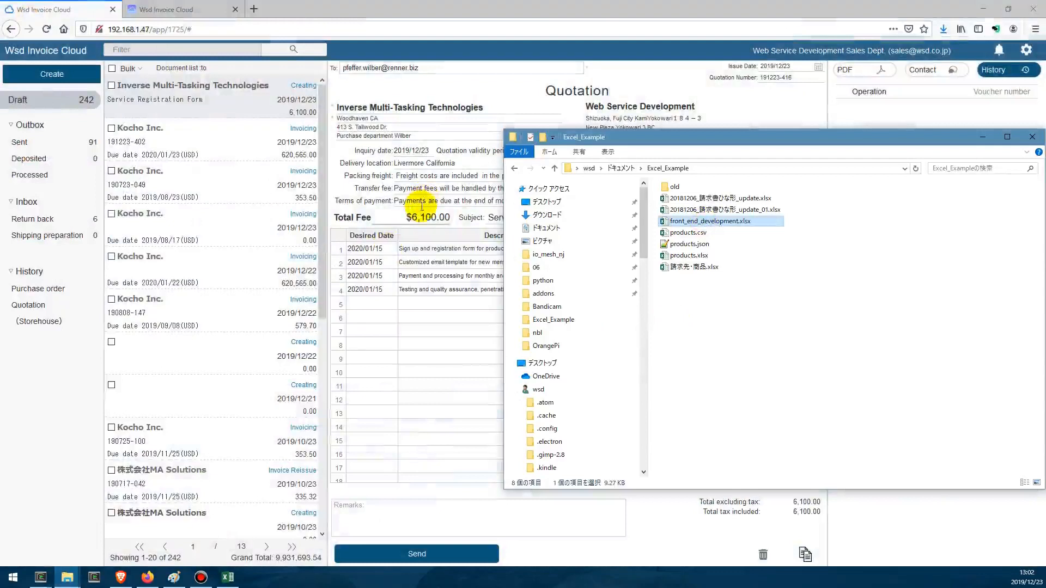
{"action": "left_click", "coordinate": [427, 215]}
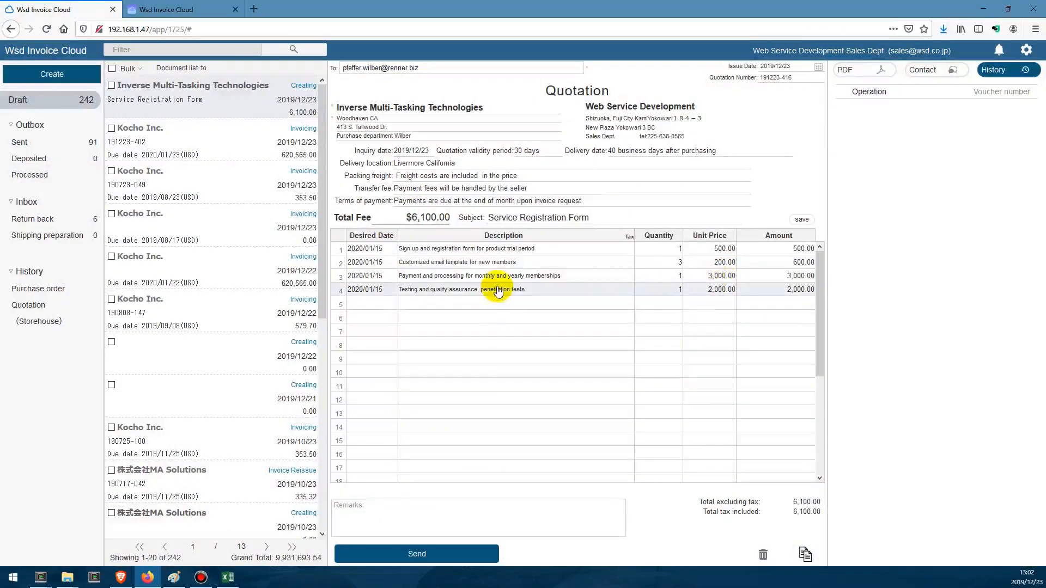
{"action": "left_click", "coordinate": [468, 555]}
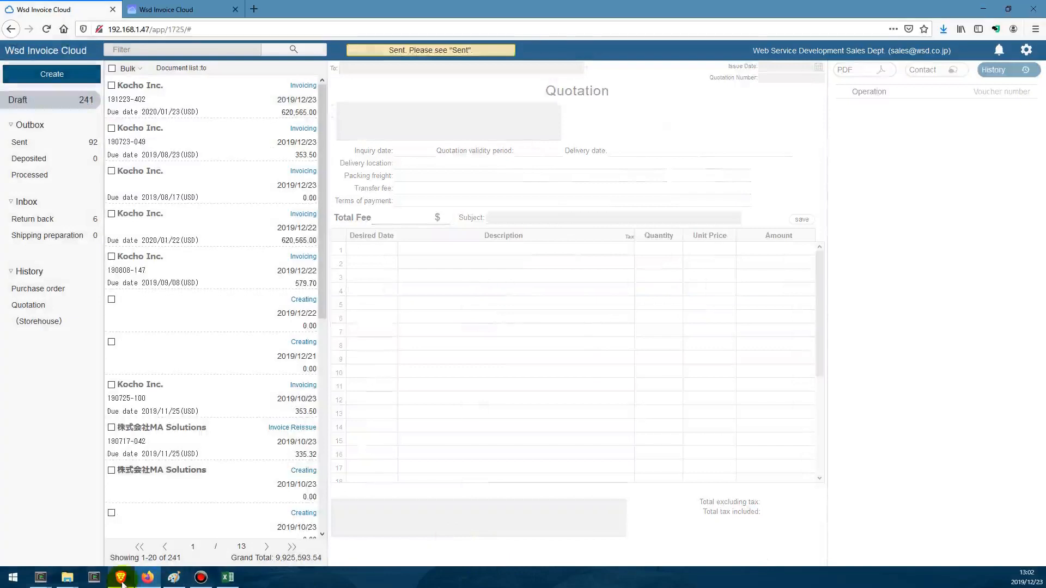
- Switch to the Brave browser, log in with the saved customer account, and open the unopened Service Registration Form quotation
{"action": "left_click", "coordinate": [121, 578]}
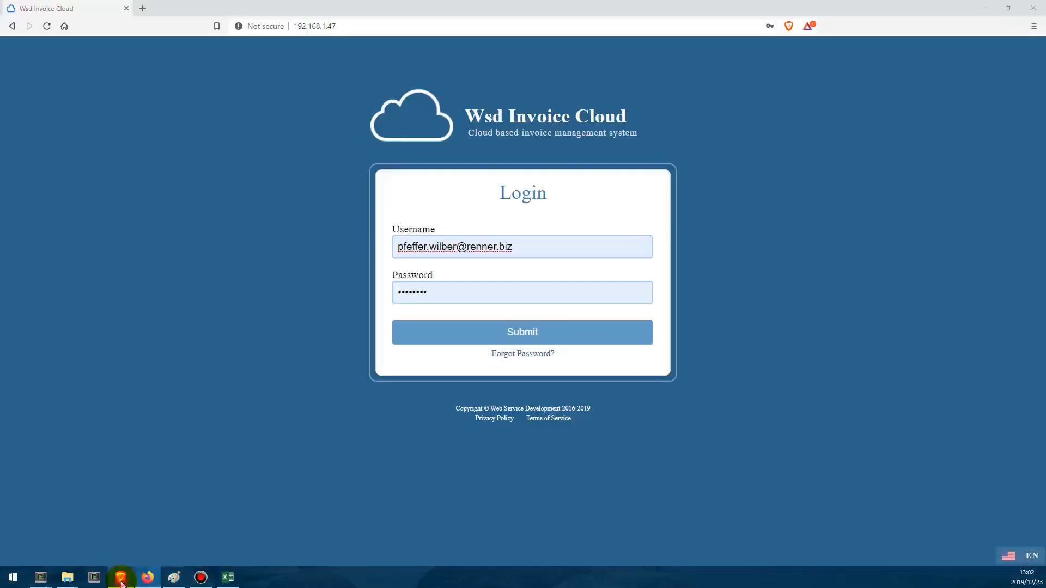
{"action": "left_click", "coordinate": [525, 333]}
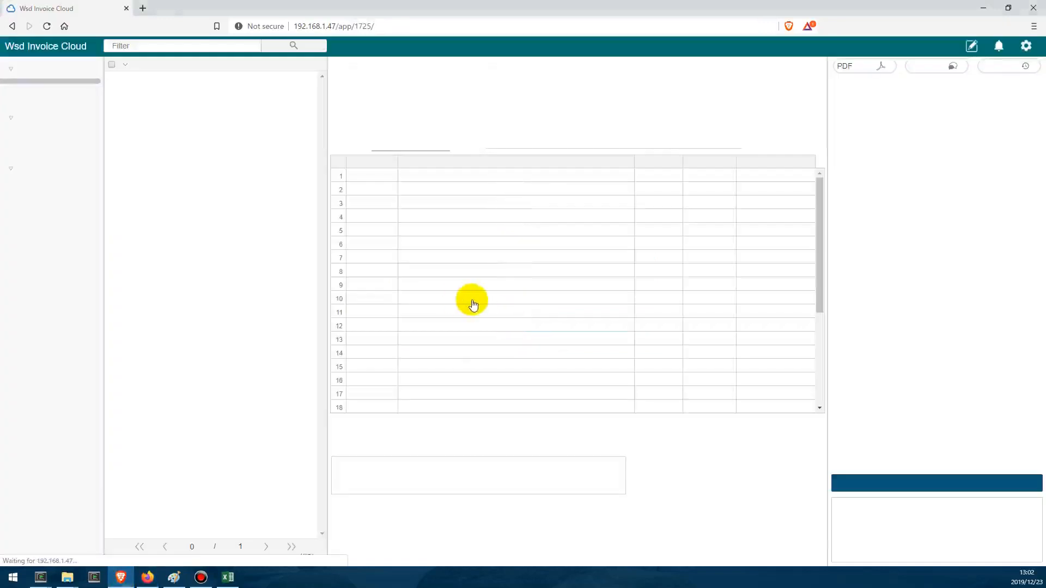
{"action": "left_click", "coordinate": [175, 99]}
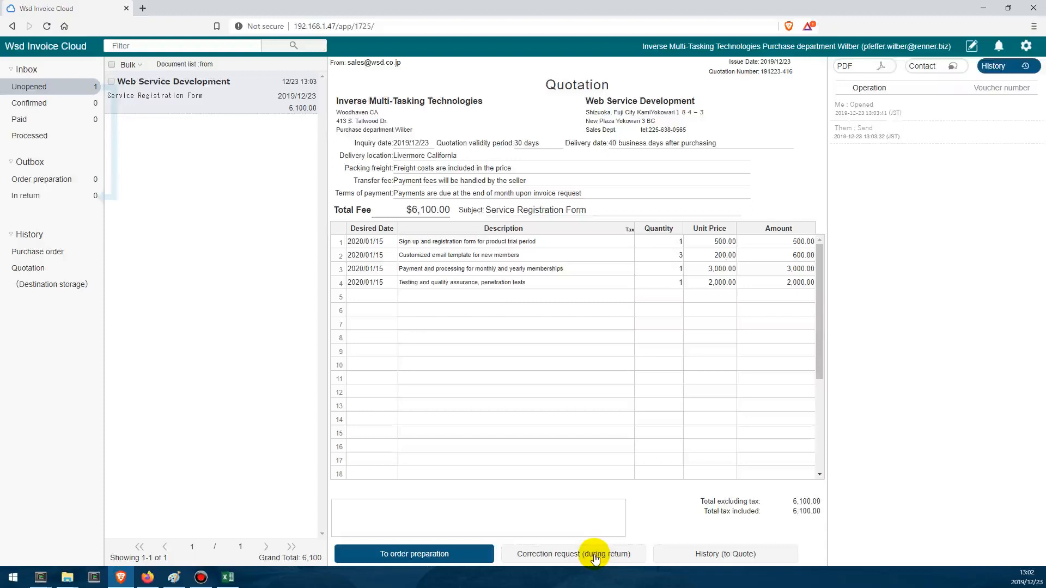
- Move the quotation to order preparation, and return its purchase order to Web Service Development as an order request
{"action": "left_click", "coordinate": [467, 558]}
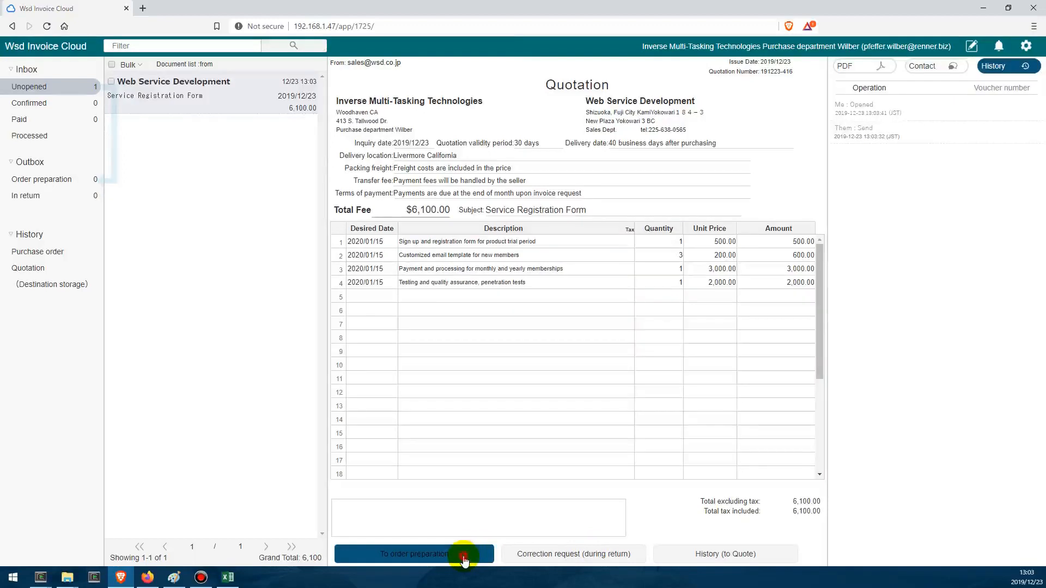
{"action": "left_click", "coordinate": [465, 558]}
{"action": "left_click", "coordinate": [80, 187]}
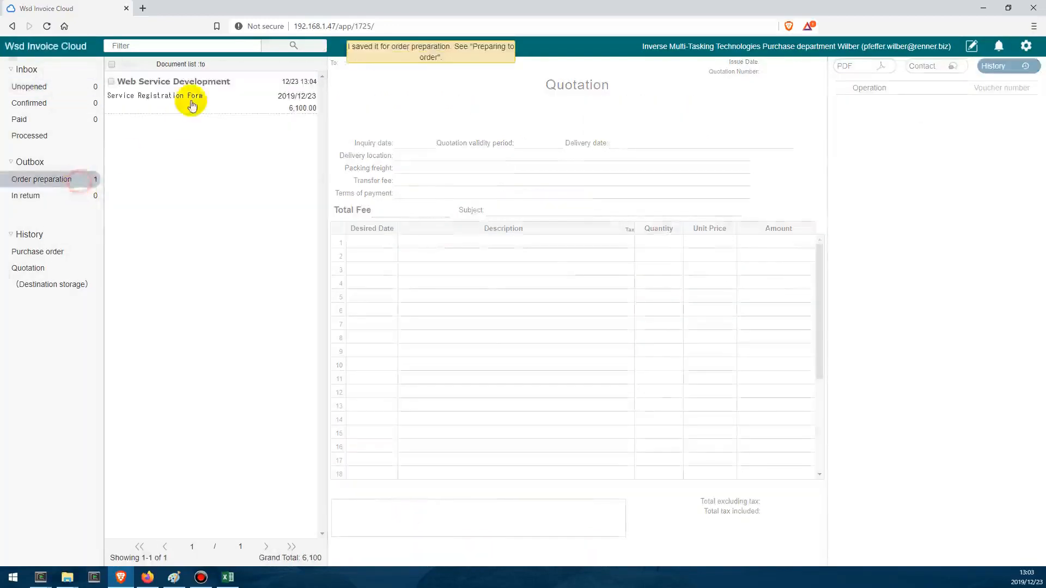
{"action": "left_click", "coordinate": [195, 96]}
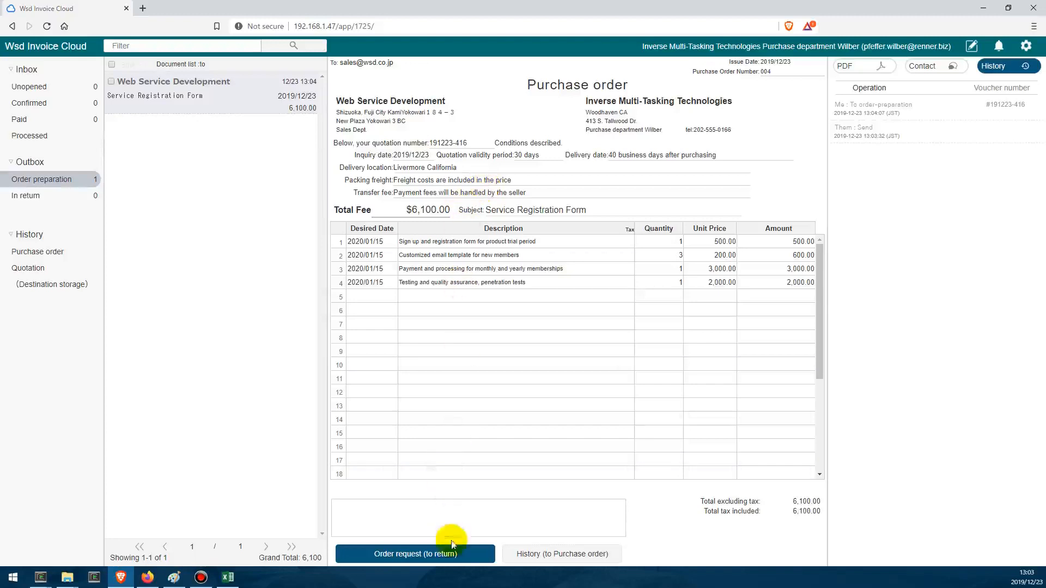
{"action": "left_click", "coordinate": [456, 560]}
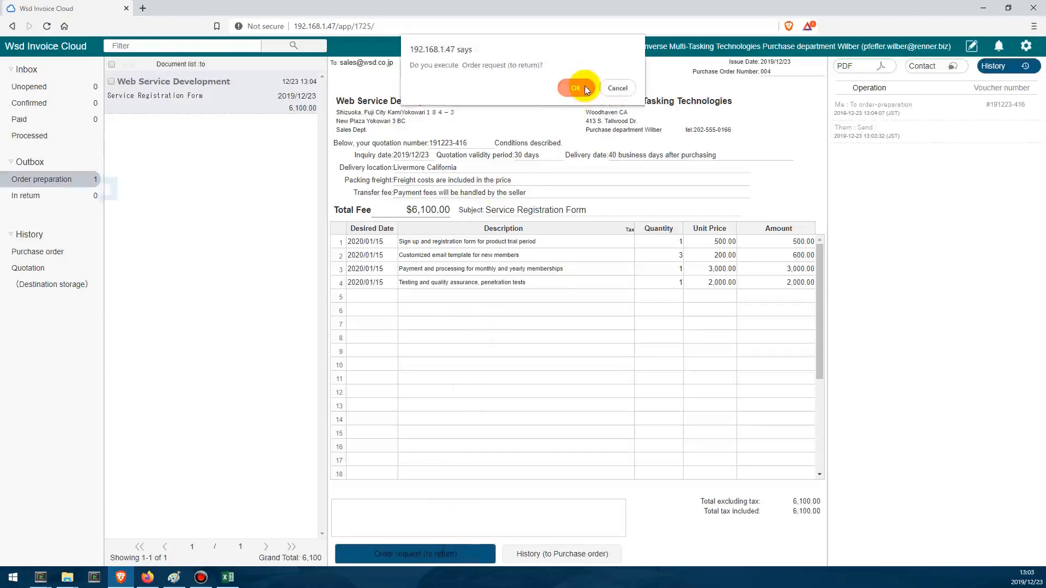
{"action": "left_click", "coordinate": [576, 87]}
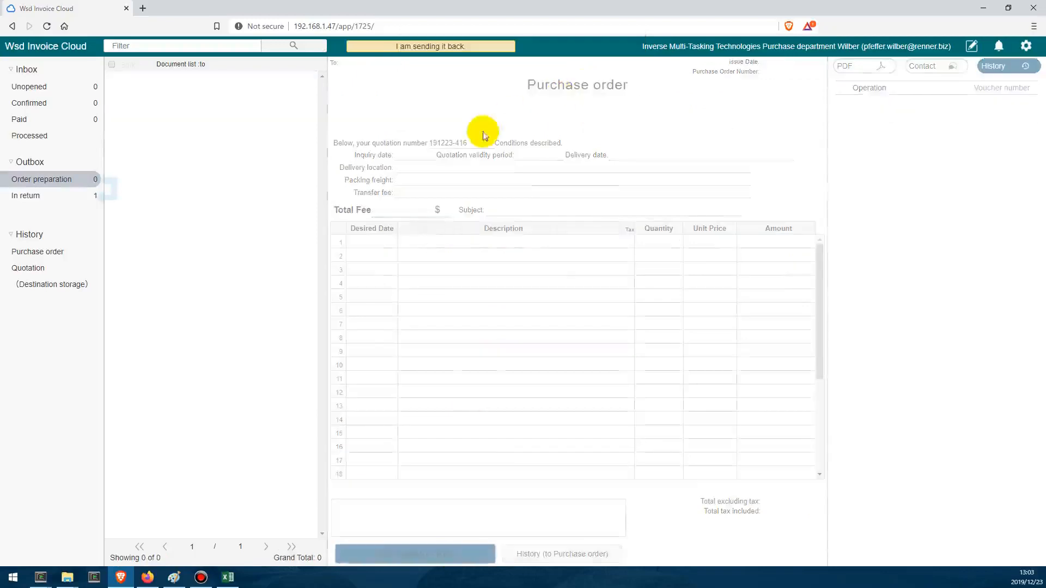
- Switch to Firefox and move the returned Service Registration Form purchase order from Inverse Multi-Tasking Technologies to shipping preparation
{"action": "left_click", "coordinate": [147, 581]}
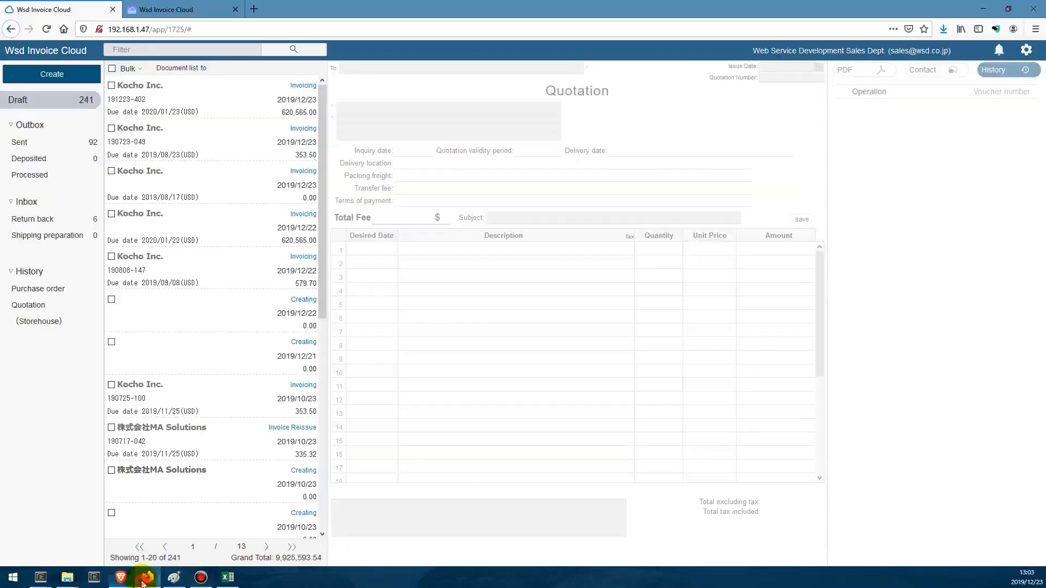
{"action": "left_click", "coordinate": [79, 218]}
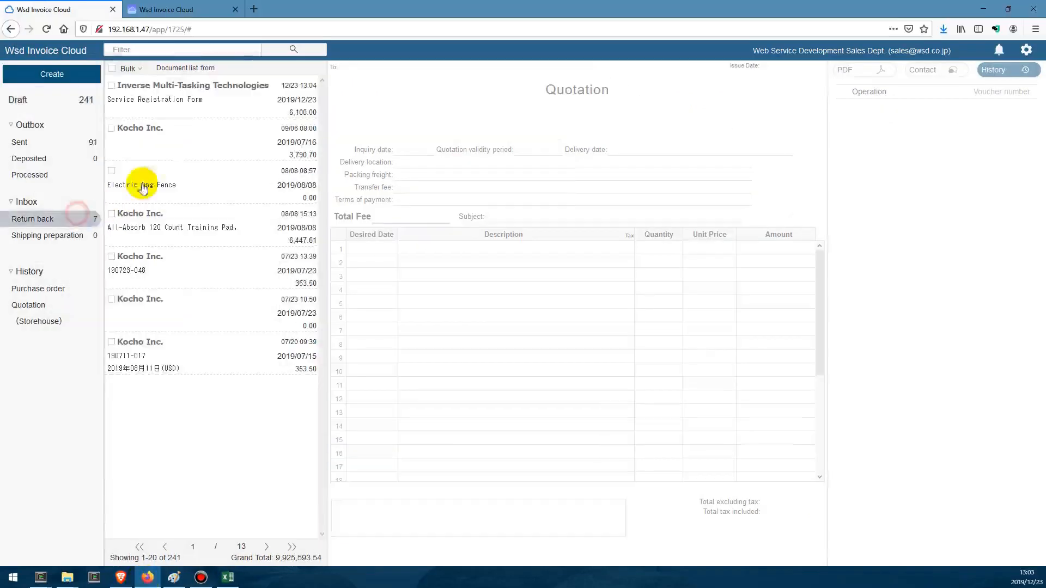
{"action": "left_click", "coordinate": [185, 101]}
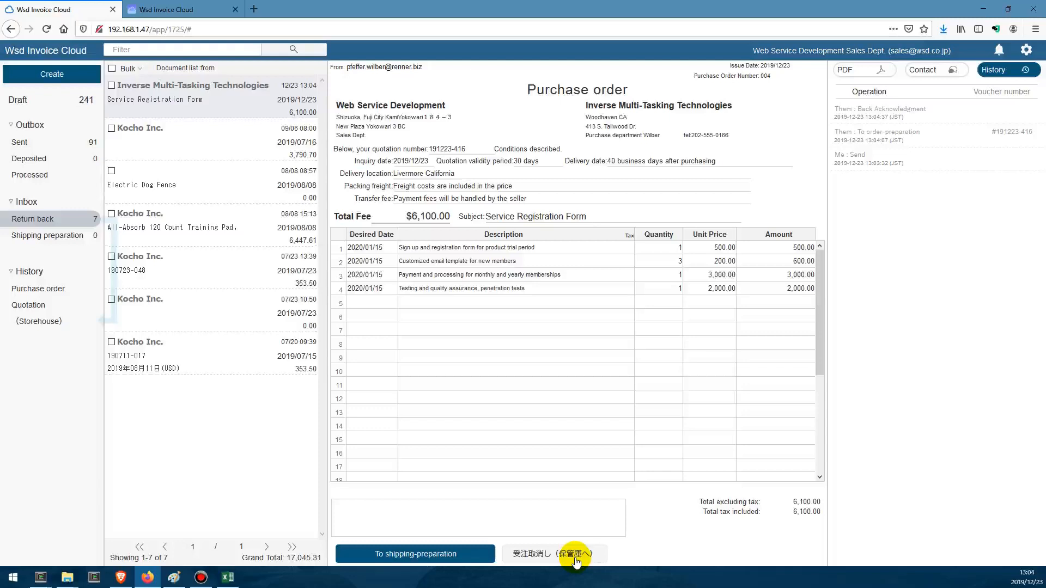
{"action": "left_click", "coordinate": [474, 561]}
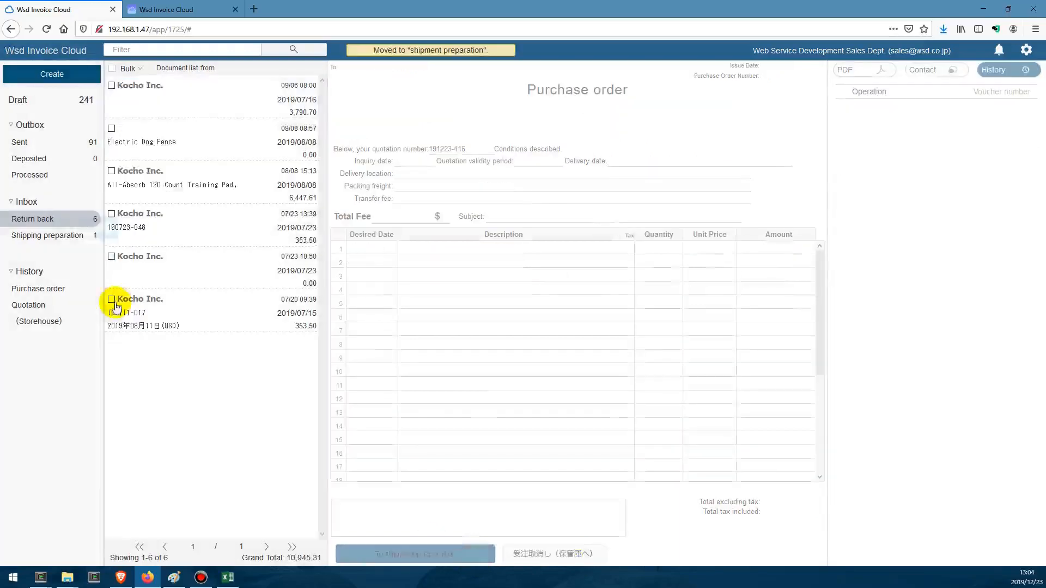
- Open the Service Registration Form purchase order in shipping preparation and convert it into a draft invoice
{"action": "left_click", "coordinate": [76, 233]}
{"action": "left_click", "coordinate": [164, 89]}
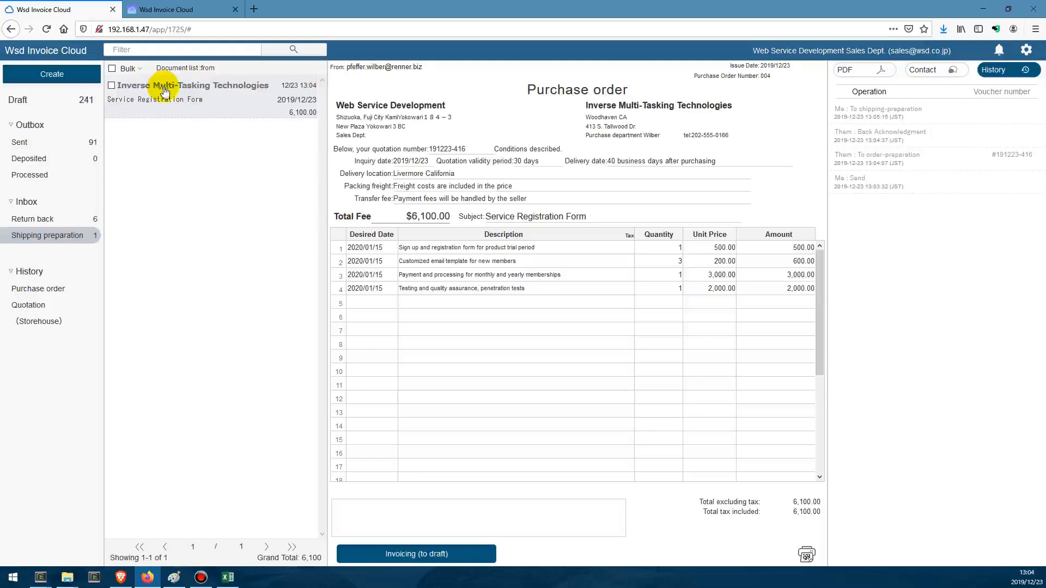
{"action": "left_click", "coordinate": [436, 556]}
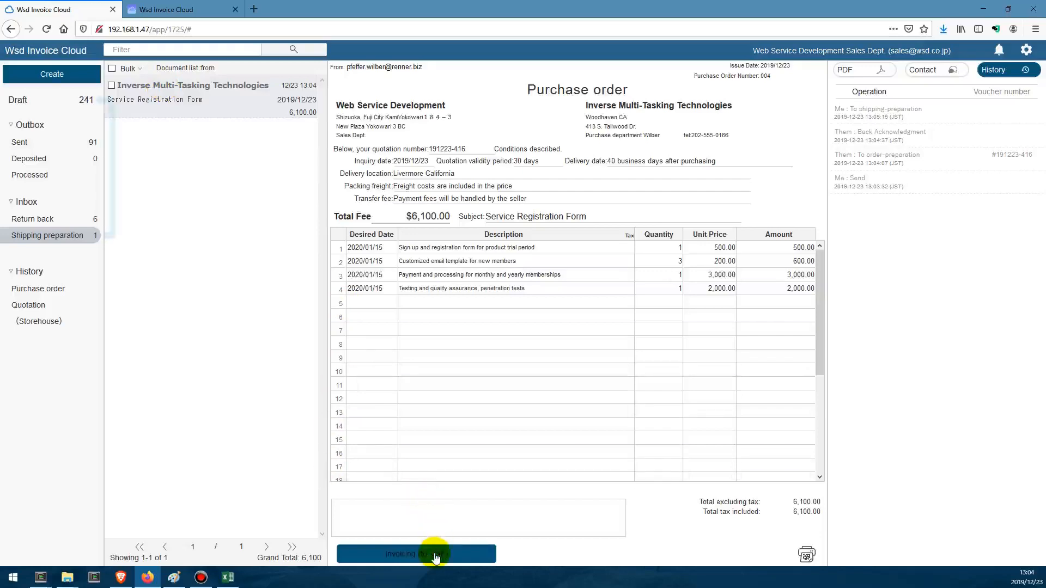
- In the draft Service Registration Form invoice, set the customized email template quantity to 2, then save and send the invoice
{"action": "left_click", "coordinate": [51, 100]}
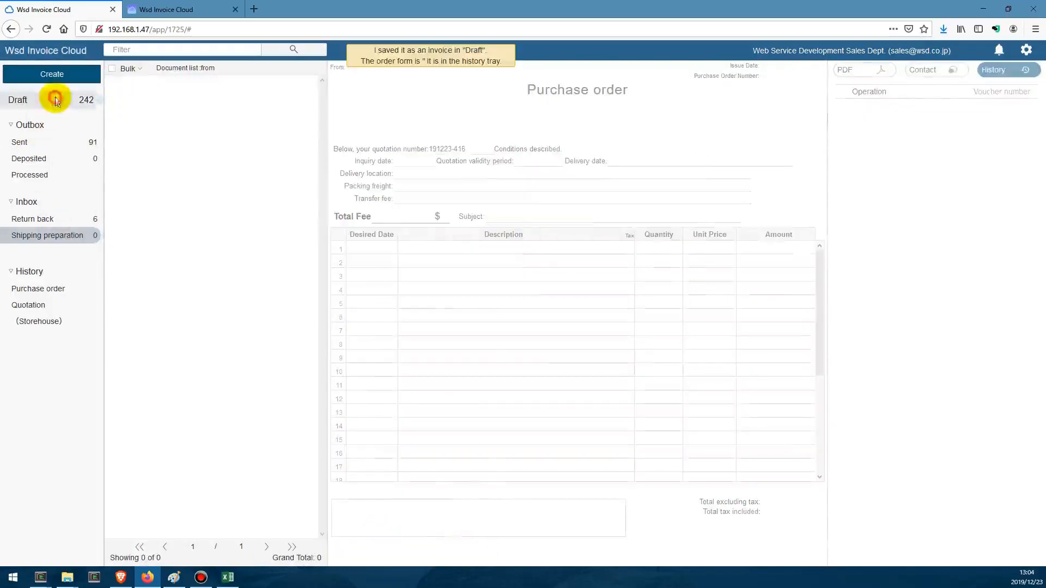
{"action": "left_click", "coordinate": [149, 97]}
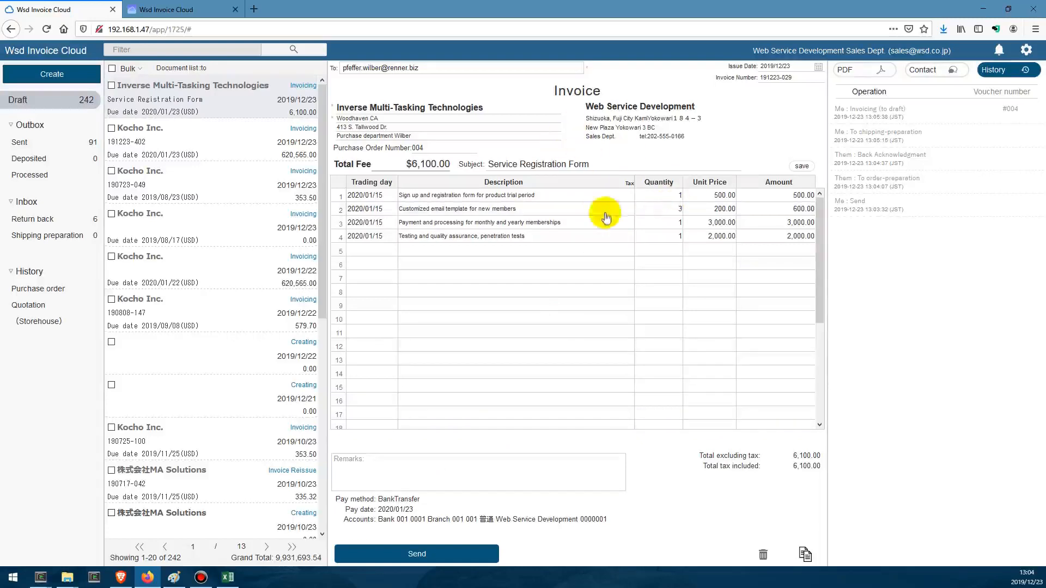
{"action": "left_click", "coordinate": [677, 210]}
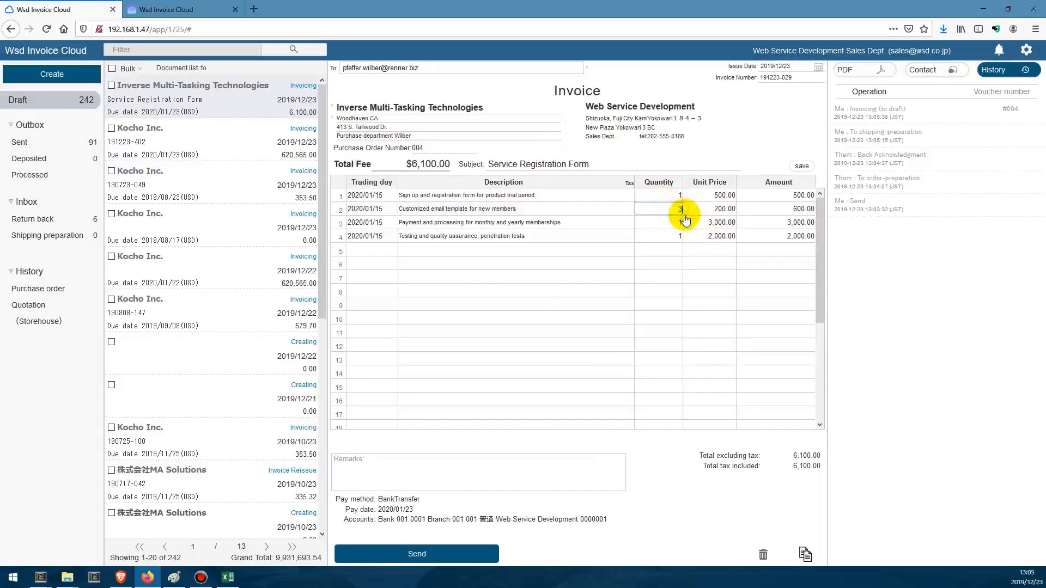
{"action": "key", "text": "BackSpace"}
{"action": "type", "text": "2"}
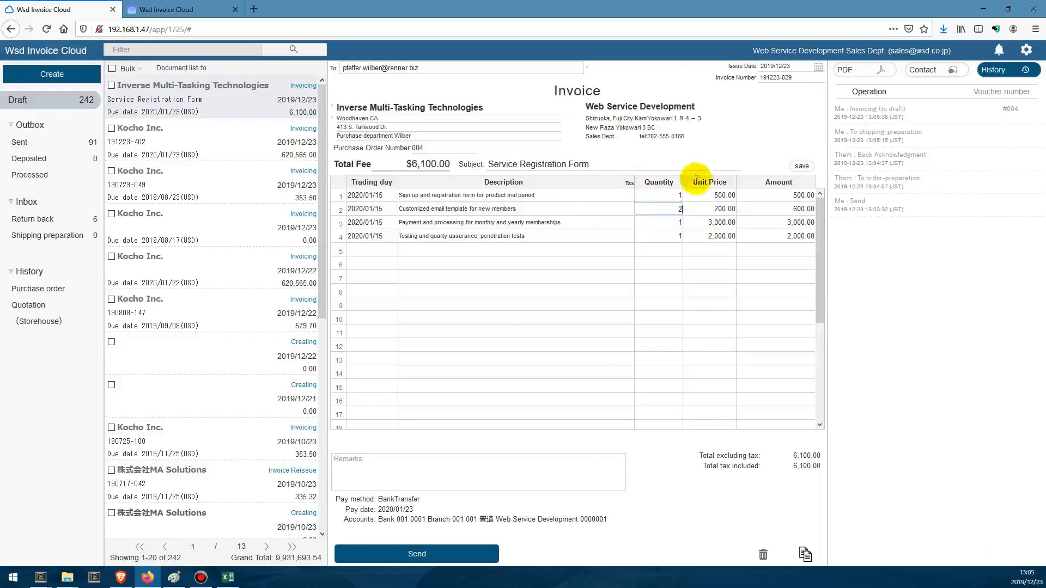
{"action": "left_click", "coordinate": [799, 167]}
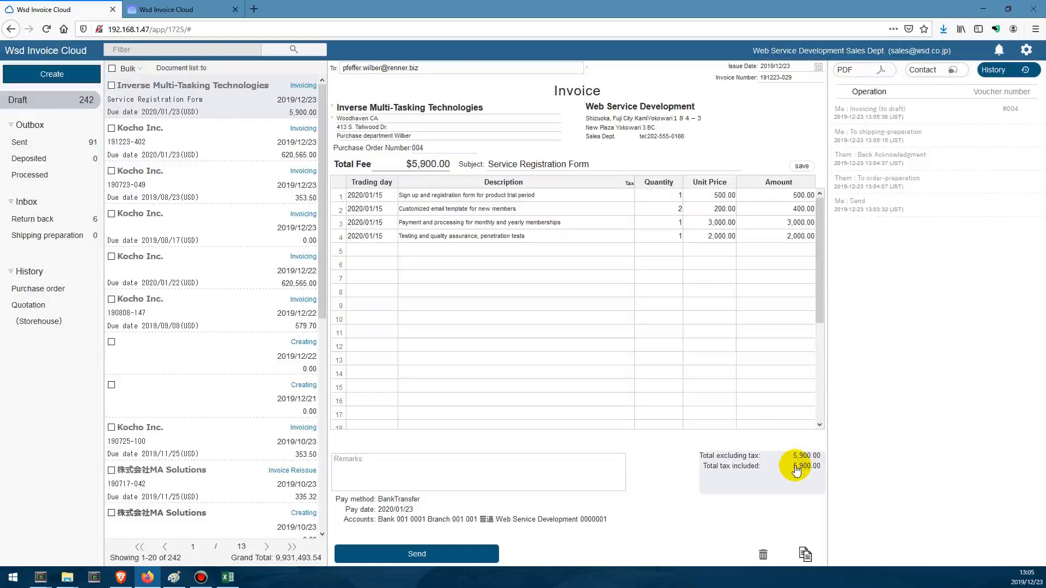
{"action": "left_click", "coordinate": [460, 564]}
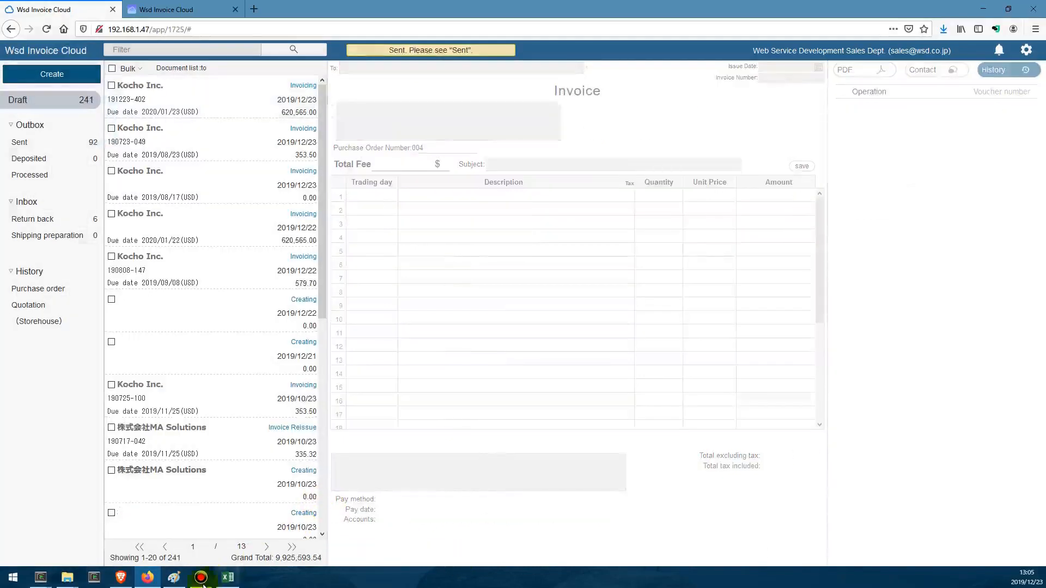
- Switch to the Brave browser, open the unopened Service Registration Form invoice from Web Service Development, and move it to confirmed
{"action": "left_click", "coordinate": [121, 578]}
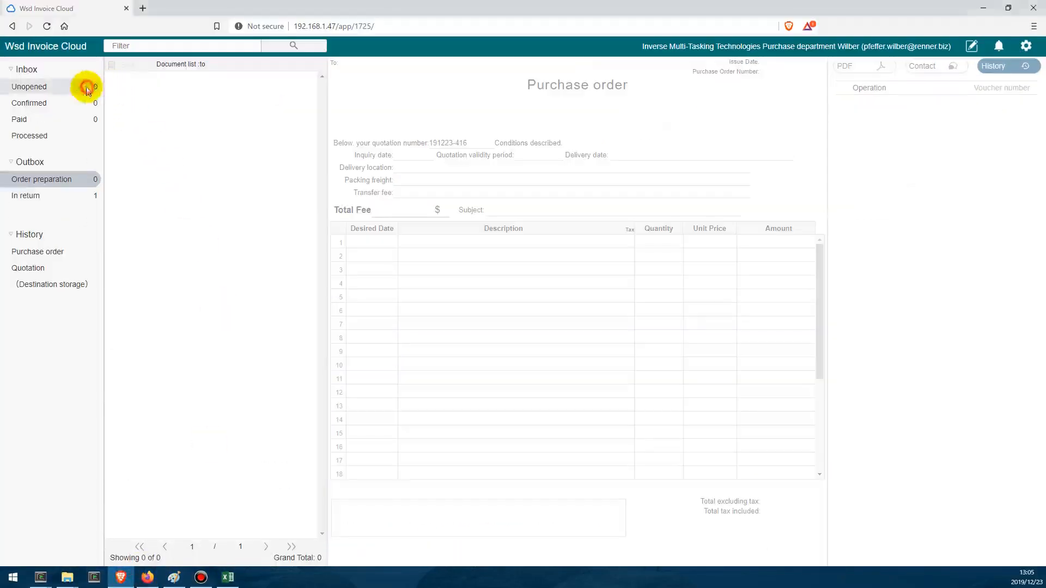
{"action": "left_click", "coordinate": [87, 89]}
{"action": "left_click", "coordinate": [145, 86]}
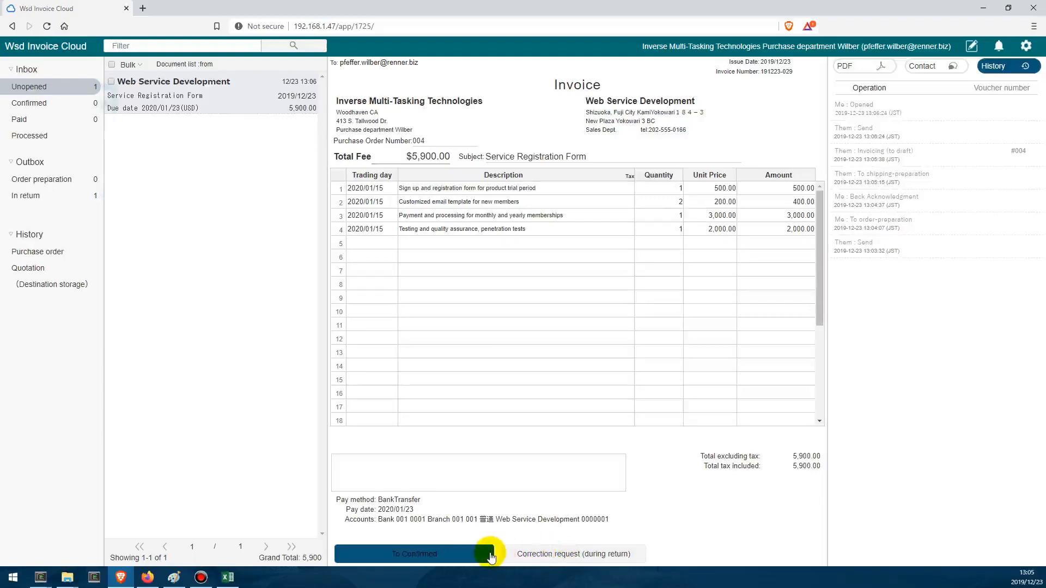
{"action": "left_click", "coordinate": [414, 554]}
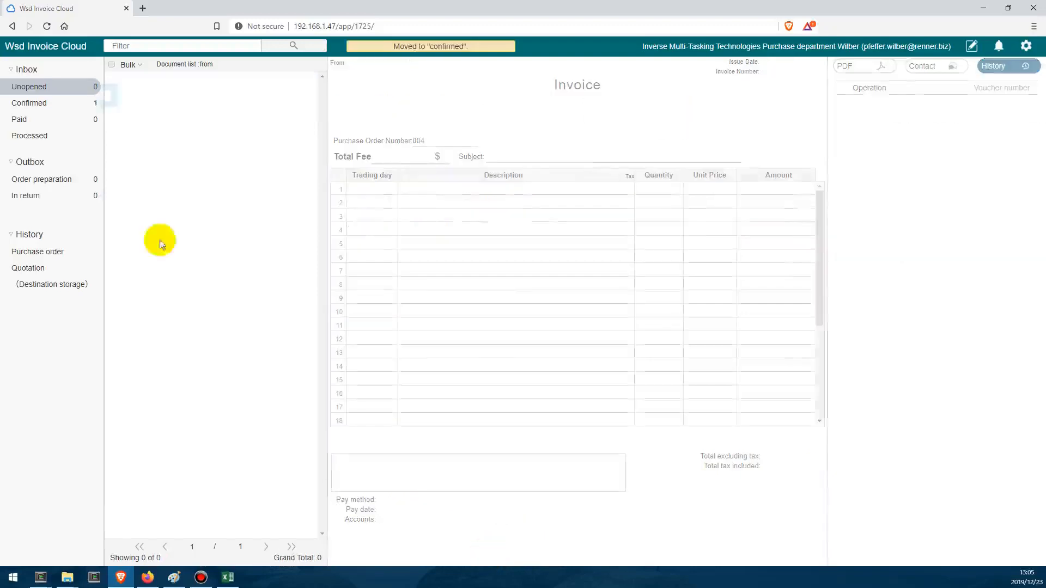
- Open the confirmed Service Registration Form invoice and move it to outgoing payments
{"action": "left_click", "coordinate": [66, 103]}
{"action": "left_click", "coordinate": [141, 97]}
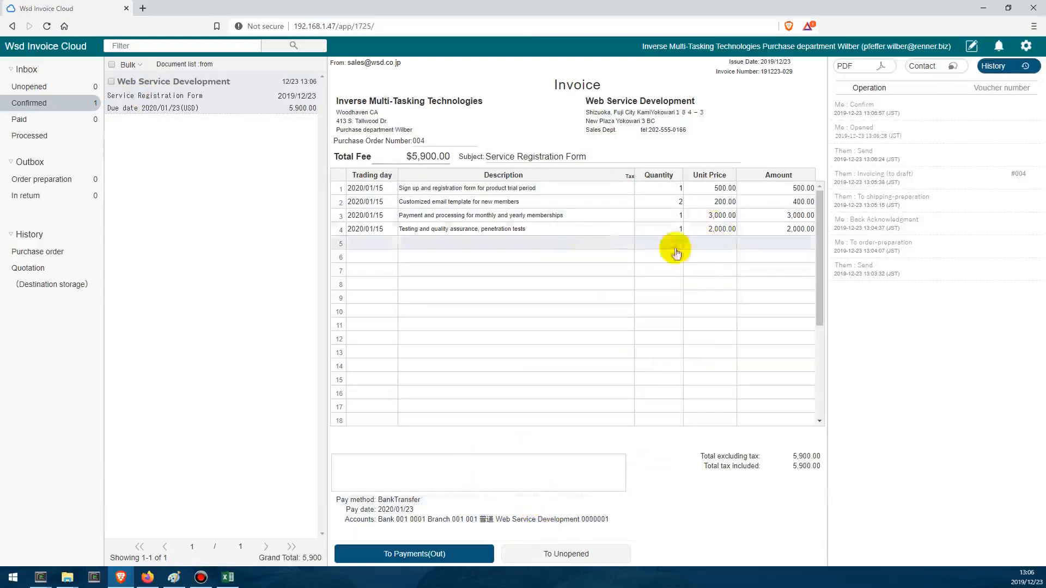
{"action": "left_click", "coordinate": [436, 556]}
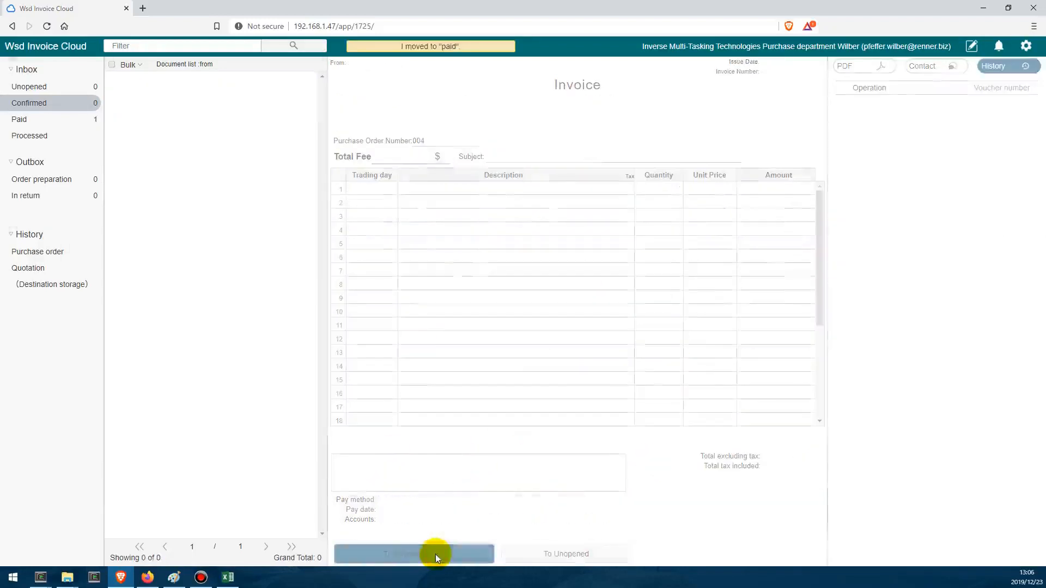
- Open the paid Service Registration Form invoice and send its issuer the contact message "We've sent the payment!"
{"action": "left_click", "coordinate": [60, 121]}
{"action": "left_click", "coordinate": [164, 98]}
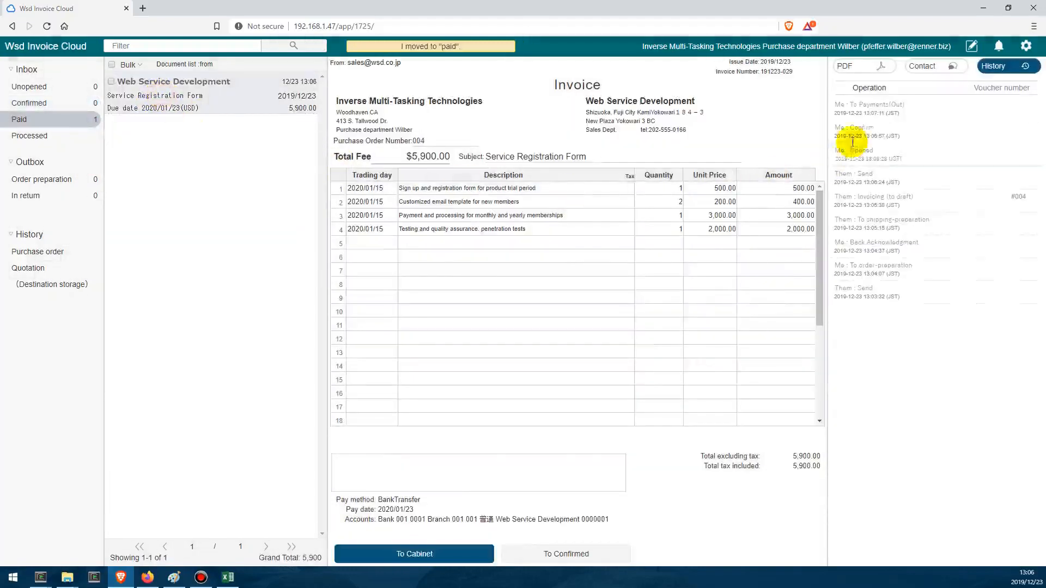
{"action": "left_click", "coordinate": [923, 66]}
{"action": "left_click", "coordinate": [876, 546]}
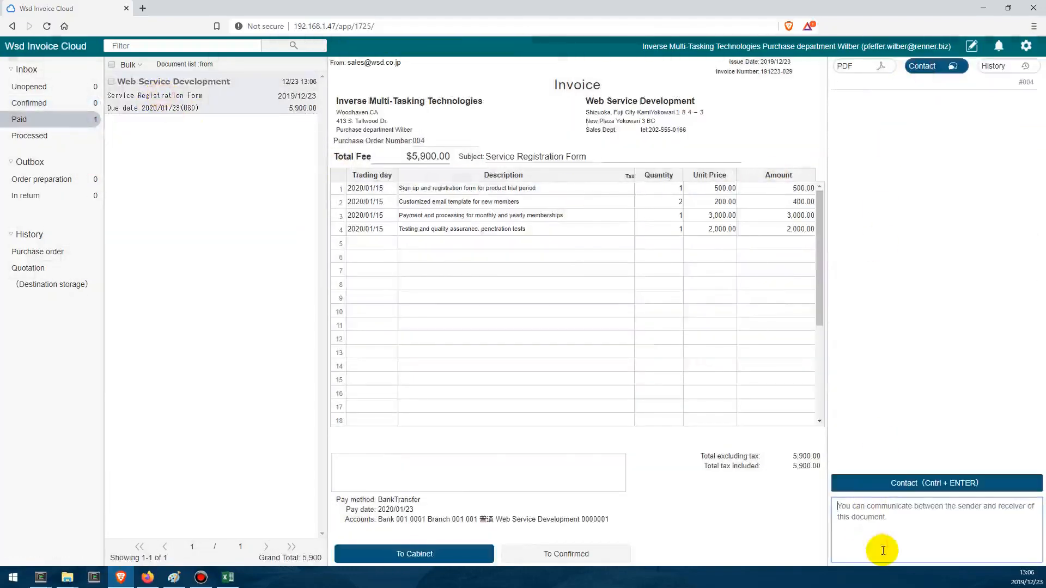
{"action": "type", "text": "We've se"}
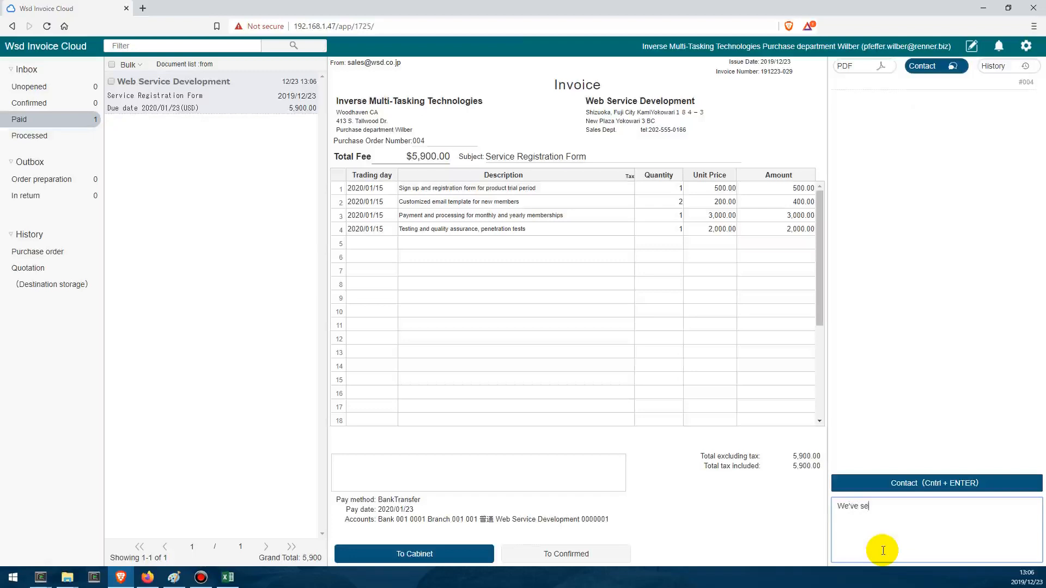
{"action": "type", "text": "nt the payment!"}
{"action": "key", "text": "ctrl+Return"}
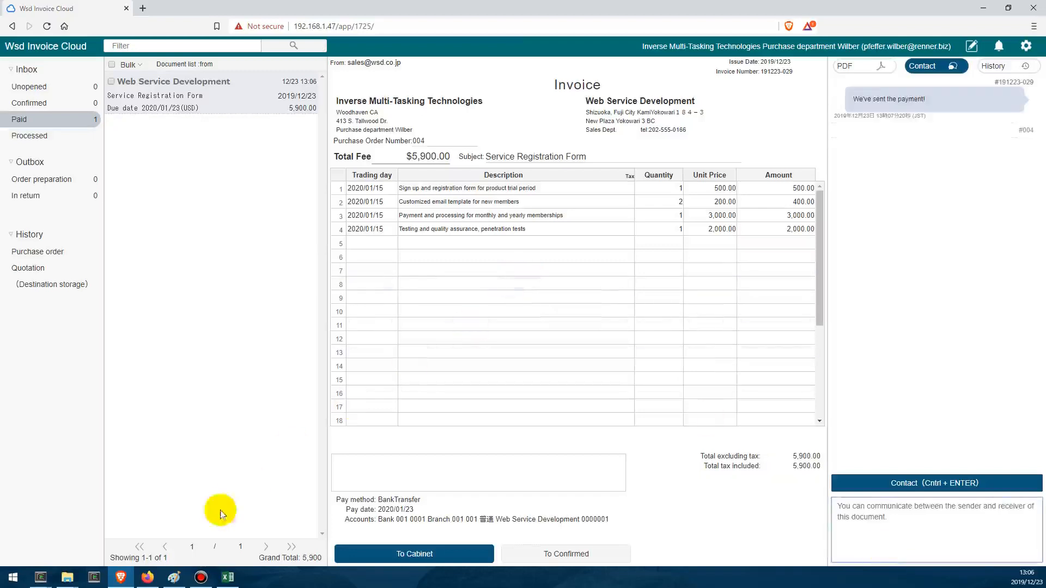
- Switch to Firefox, view the new external contact message on the Service Registration Form invoice, and move the invoice to deposited
{"action": "left_click", "coordinate": [157, 580]}
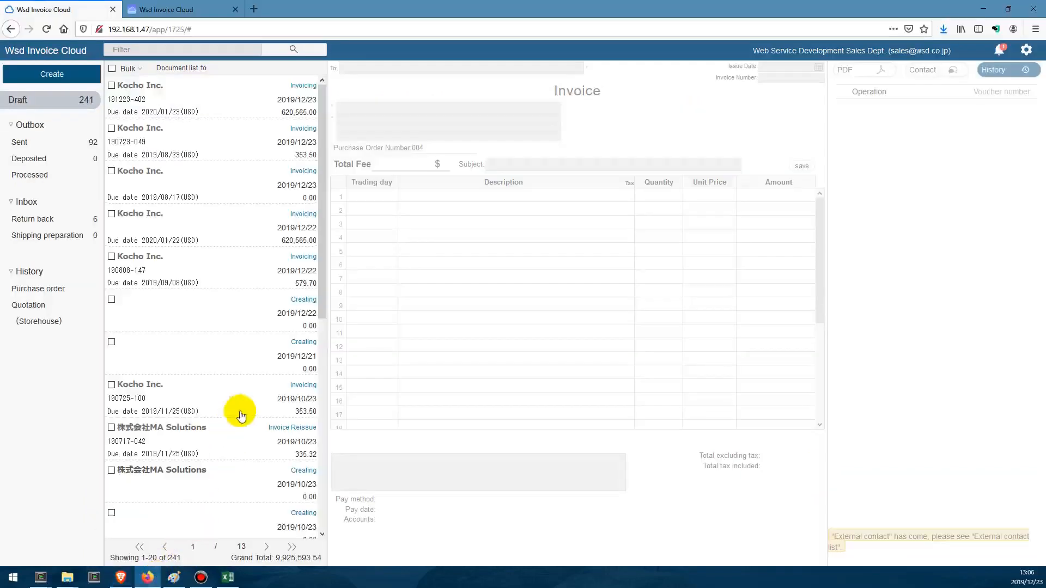
{"action": "left_click", "coordinate": [1002, 55]}
{"action": "left_click", "coordinate": [899, 100]}
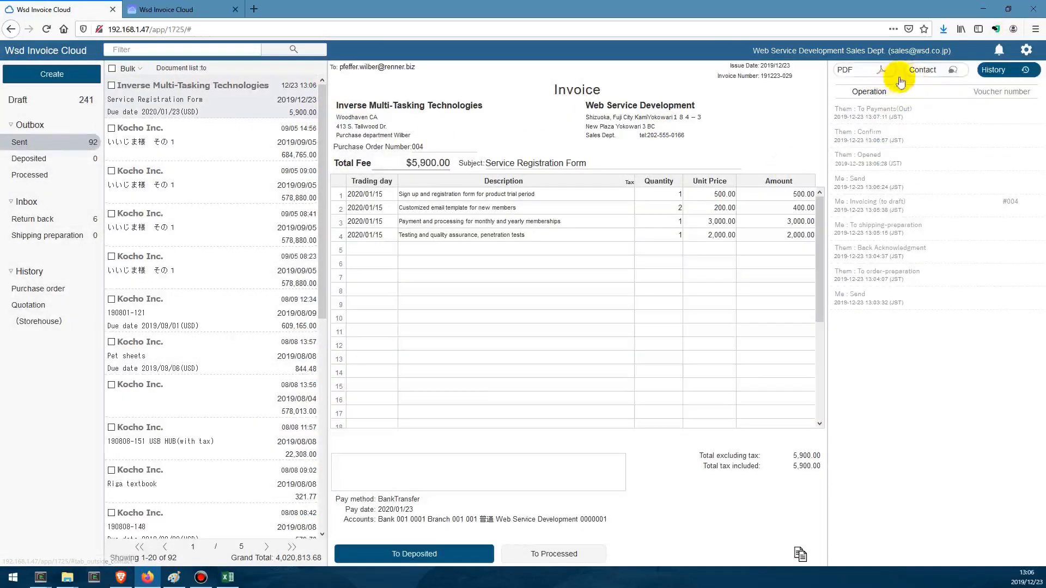
{"action": "left_click", "coordinate": [901, 73]}
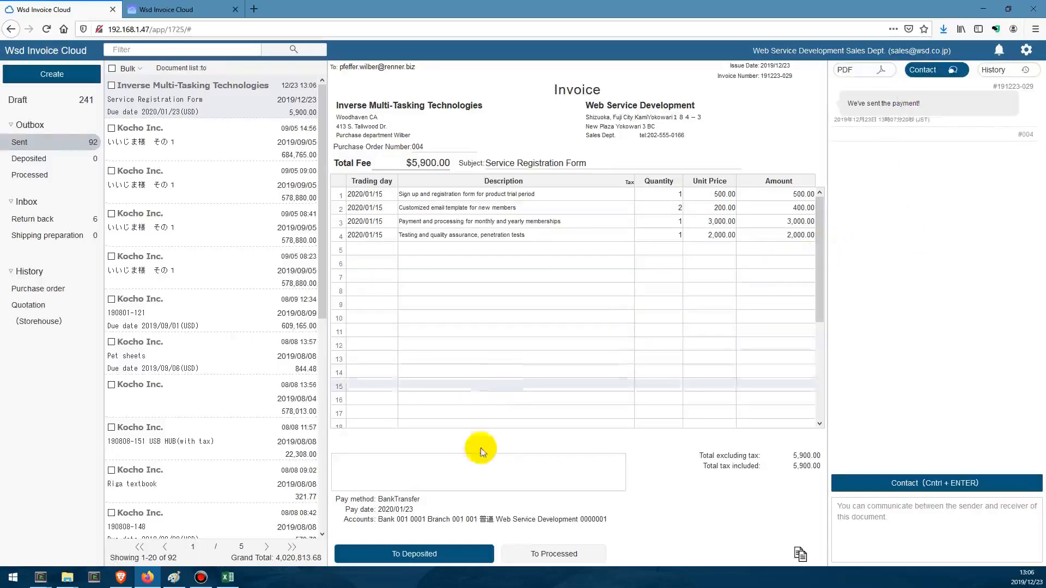
{"action": "left_click", "coordinate": [492, 556]}
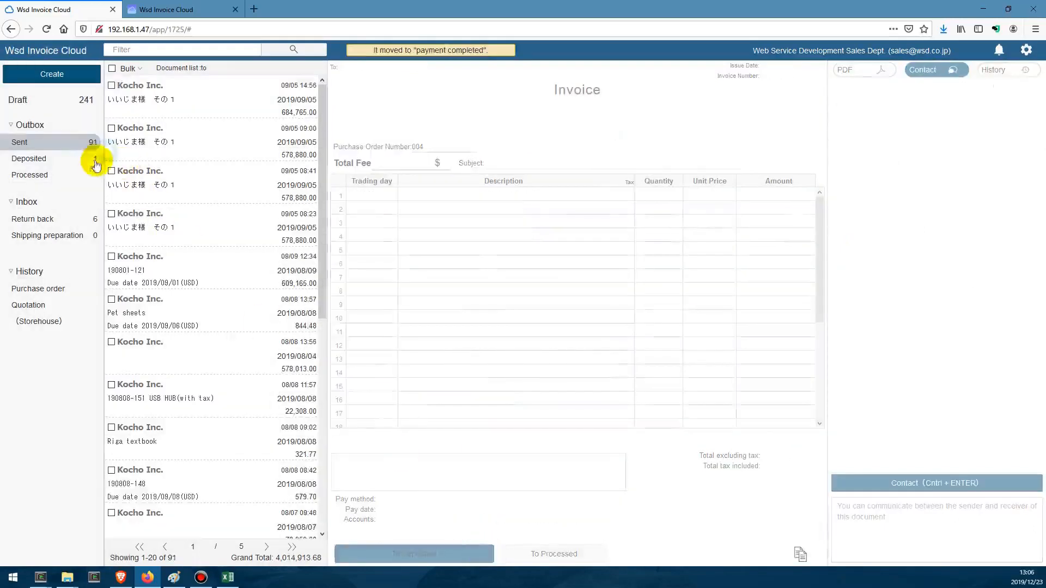
{"action": "left_click", "coordinate": [60, 158]}
{"action": "left_click", "coordinate": [148, 114]}
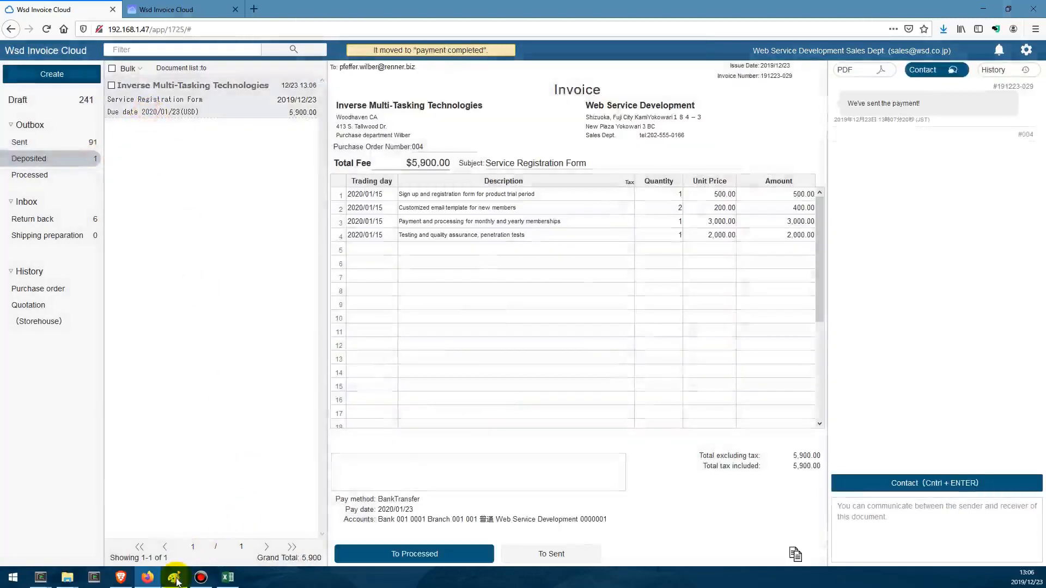
- Move the customer's paid invoice to the cabinet in Brave, and move the seller's deposited invoice to processed in Firefox
{"action": "left_click", "coordinate": [121, 578]}
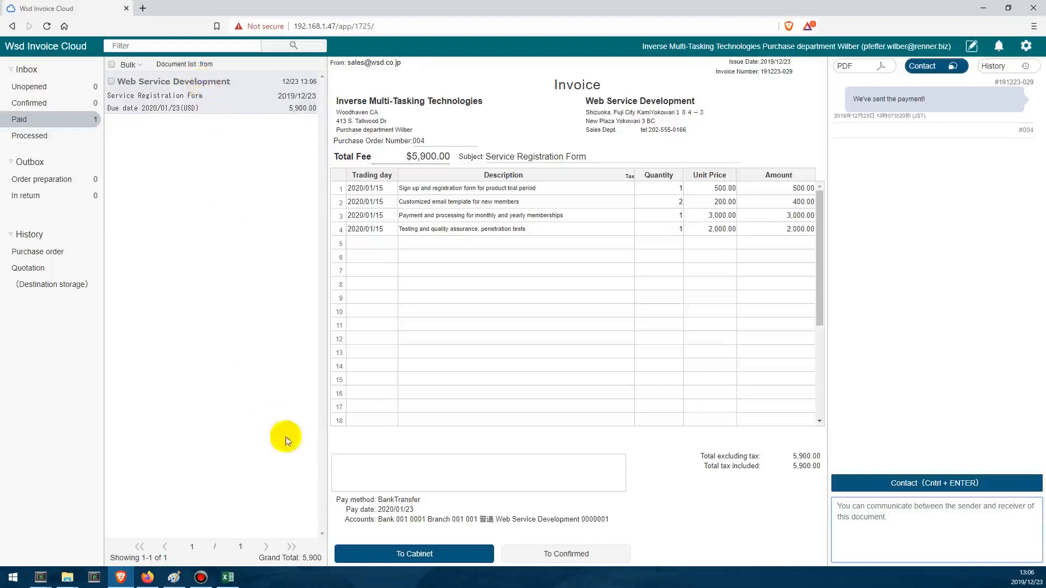
{"action": "left_click", "coordinate": [411, 552]}
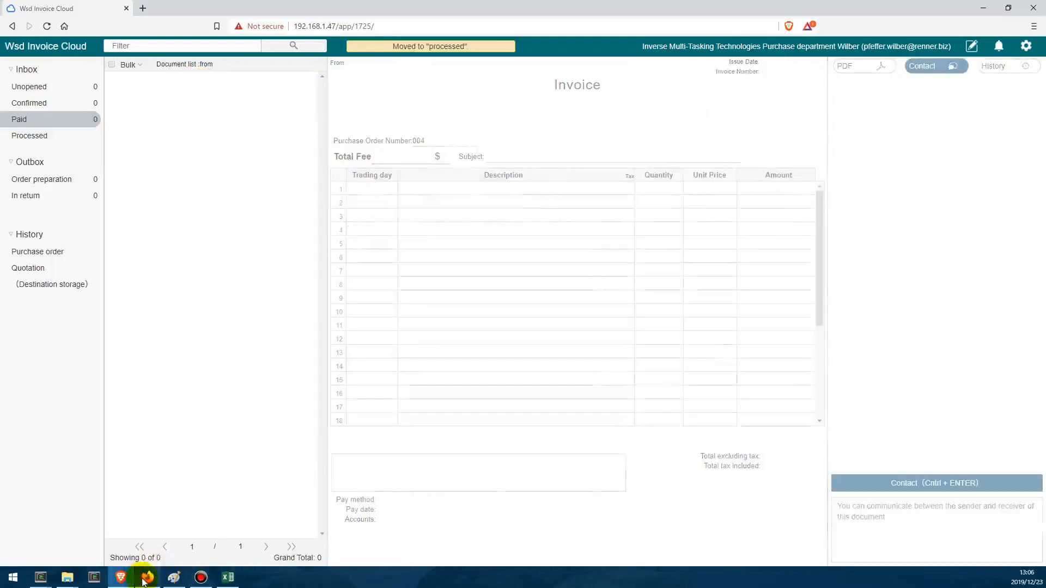
{"action": "left_click", "coordinate": [148, 577]}
{"action": "left_click", "coordinate": [146, 109]}
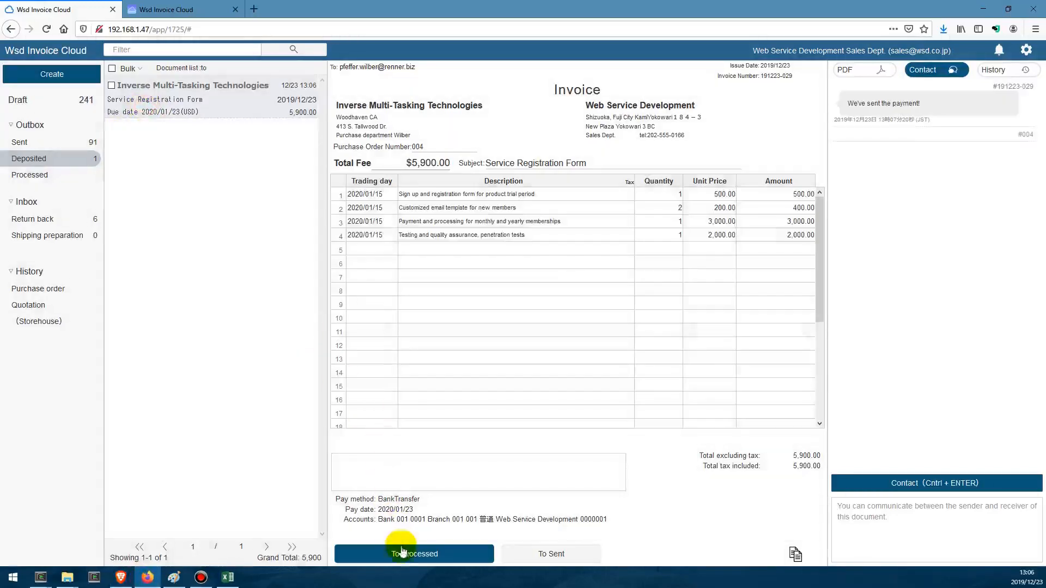
{"action": "left_click", "coordinate": [397, 554]}
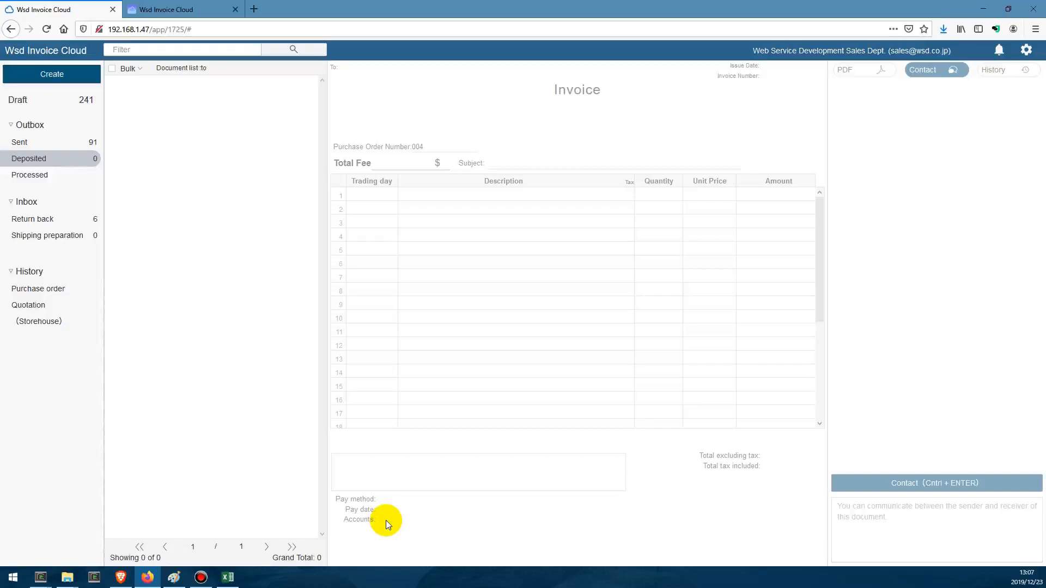
- Open the processed Service Registration Form invoice and view its operation history
{"action": "left_click", "coordinate": [77, 173]}
{"action": "left_click", "coordinate": [268, 103]}
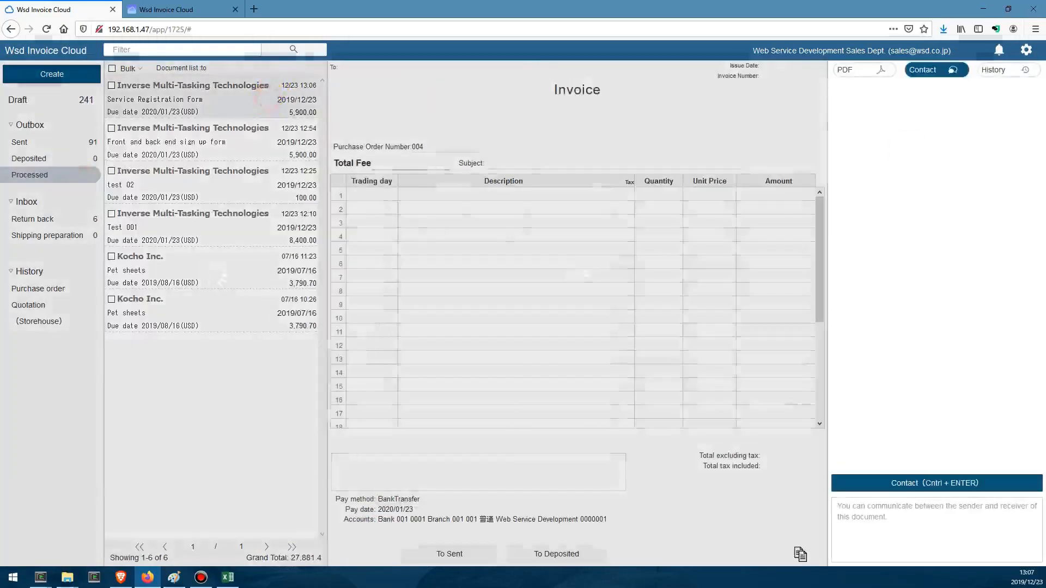
{"action": "left_click", "coordinate": [988, 77]}
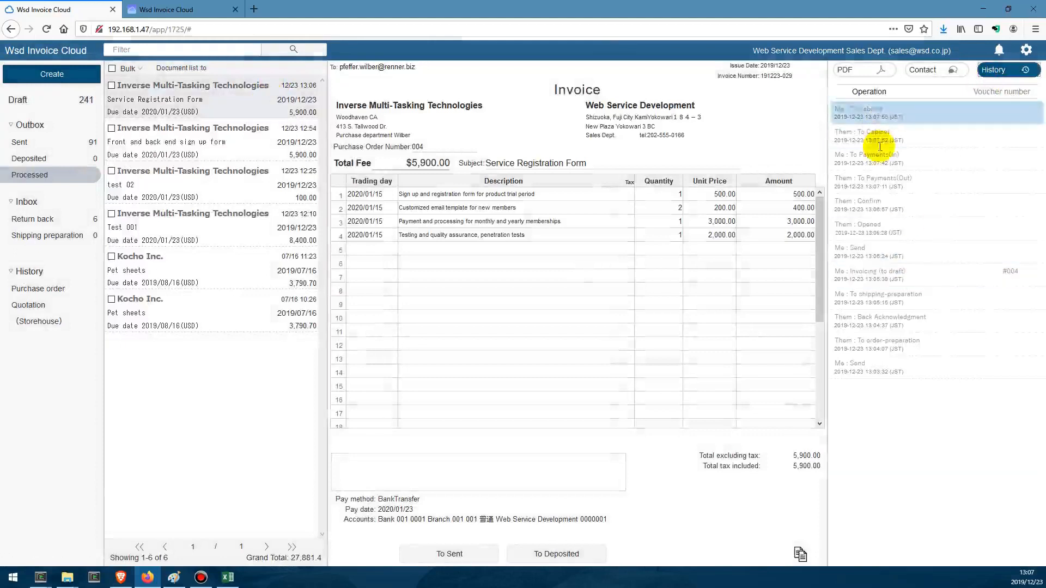